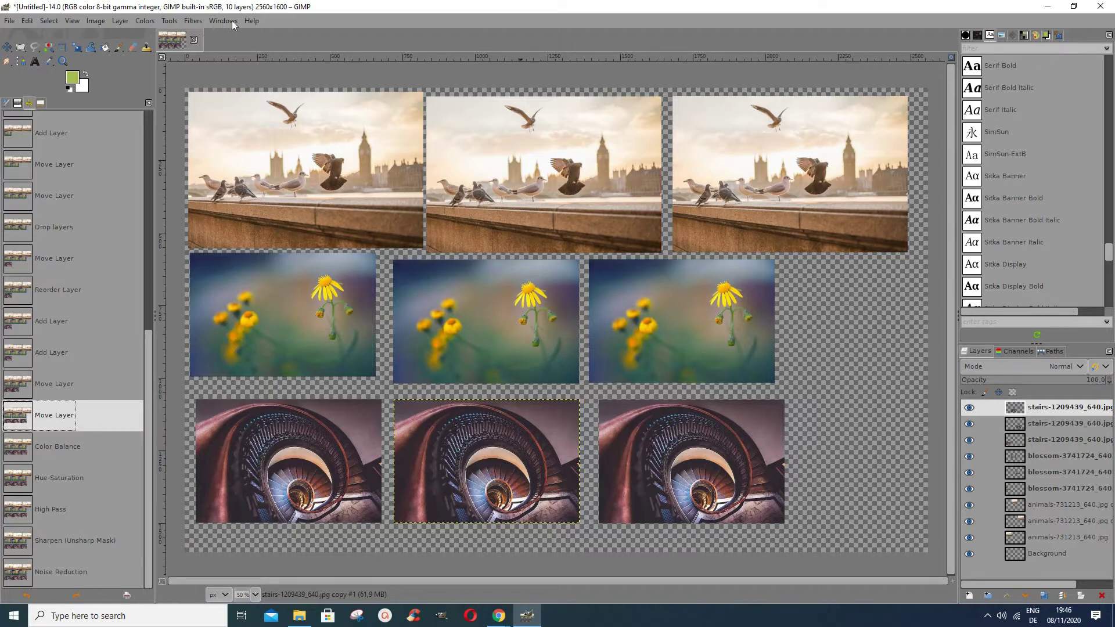
- Check the installed program version in the About information, and close it
click(253, 24)
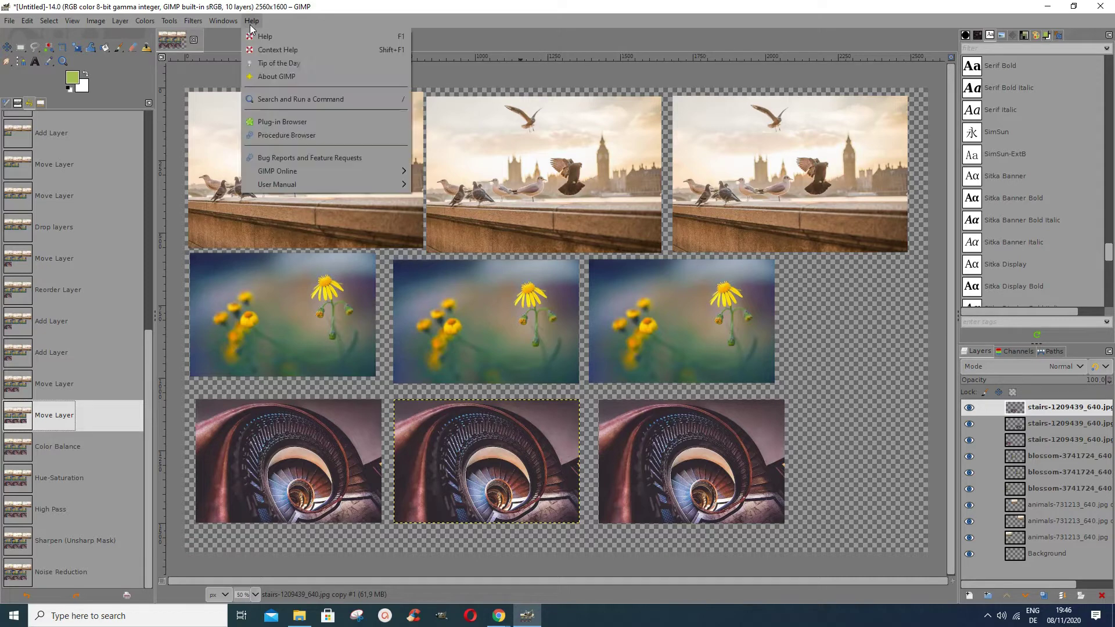
click(266, 77)
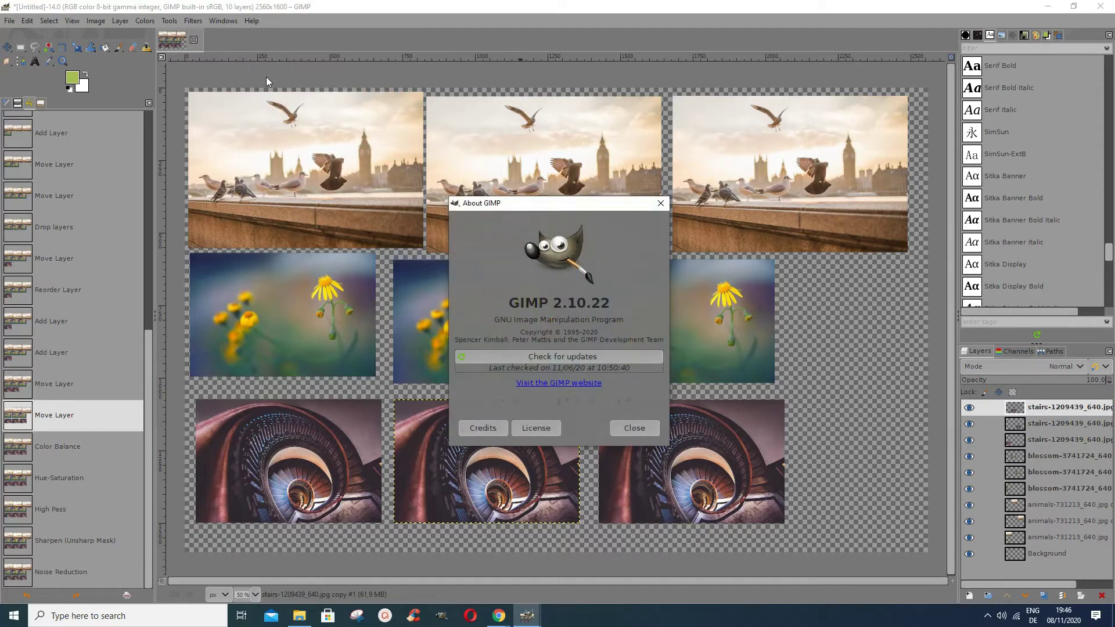
click(661, 205)
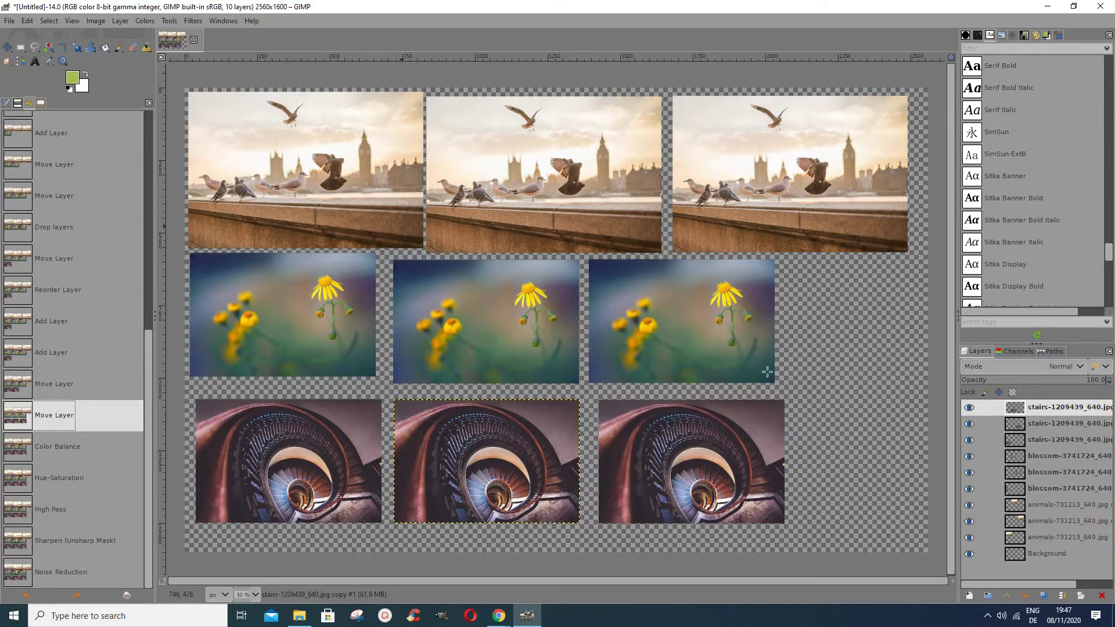
- Start Color Balance on the animals-731213_640.jpg layer and set the shadows to Cyan-Red -1.7, Magenta-Green 0.0 and Yellow-Blue 5.1
click(1011, 540)
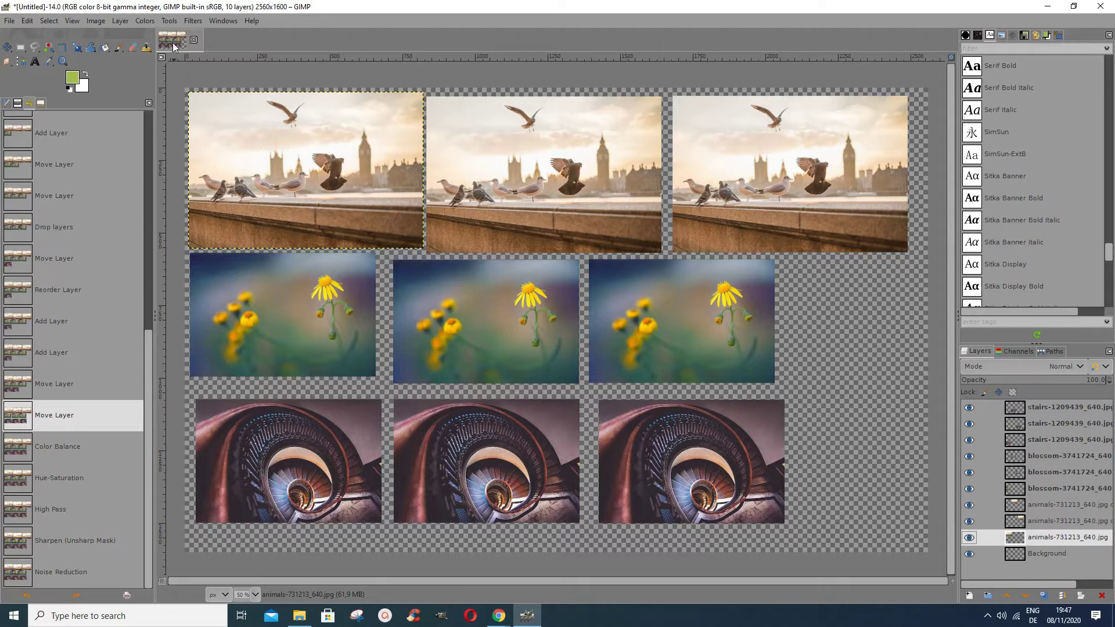
click(146, 23)
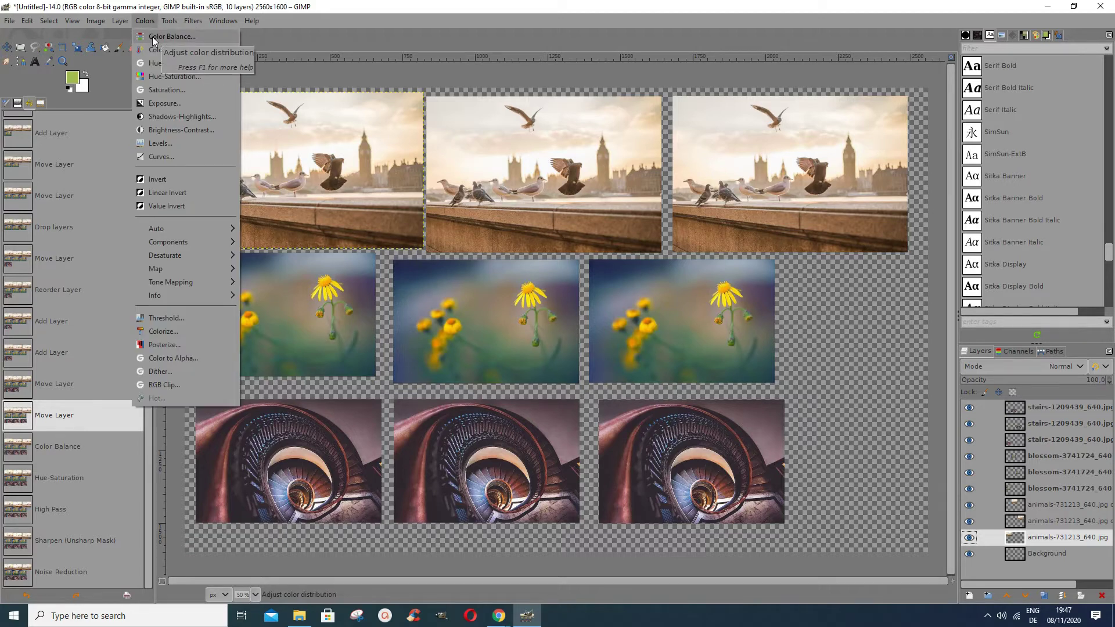
click(155, 39)
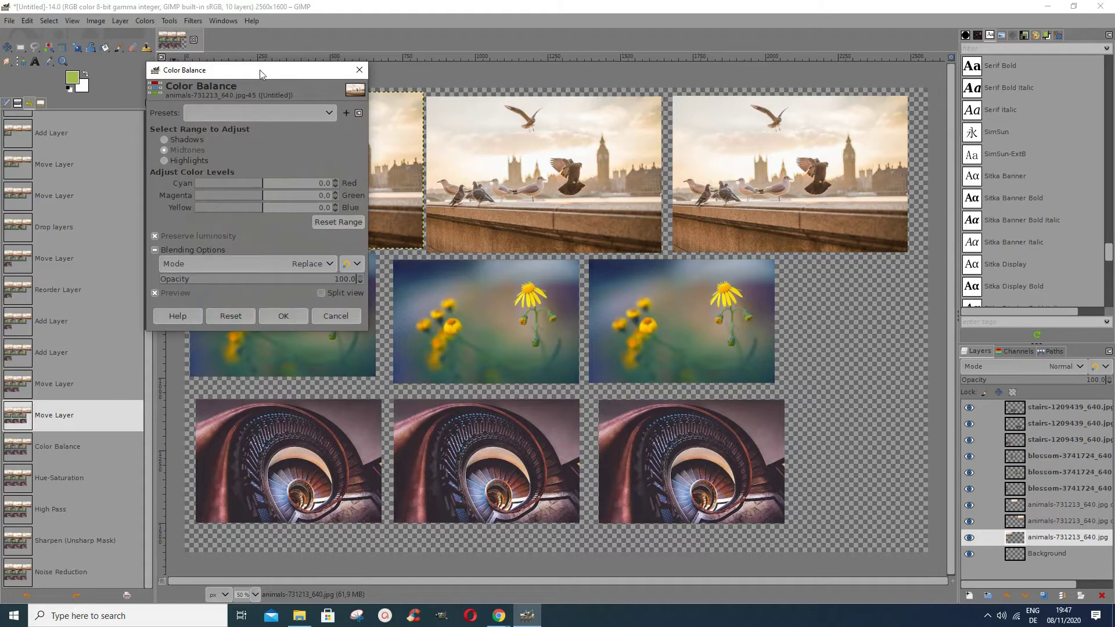
drag(260, 74, 572, 155)
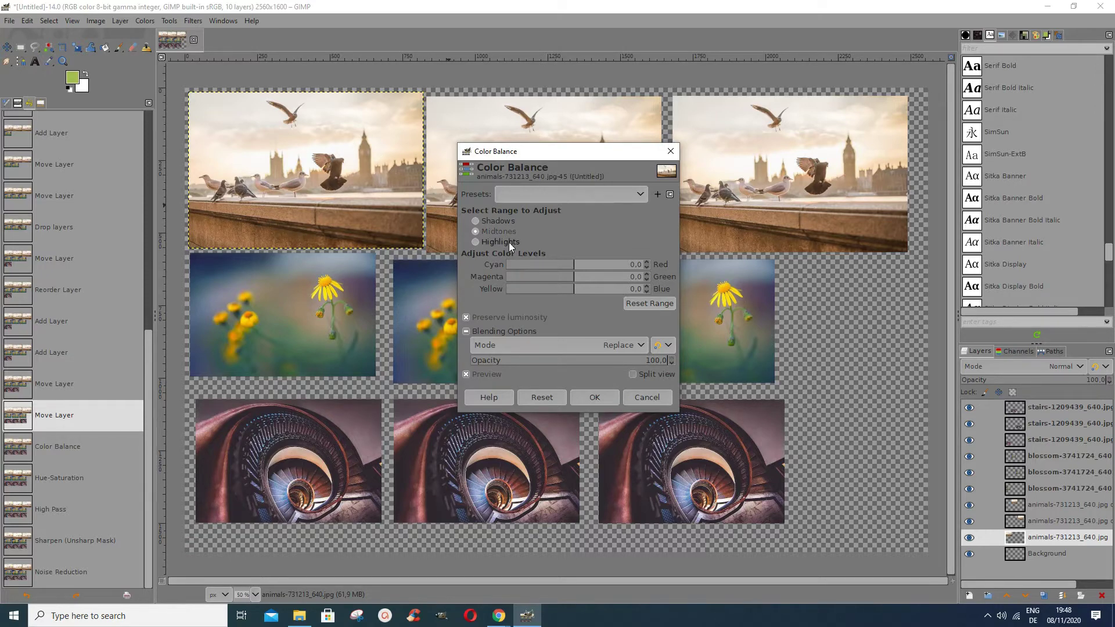
click(475, 221)
click(538, 265)
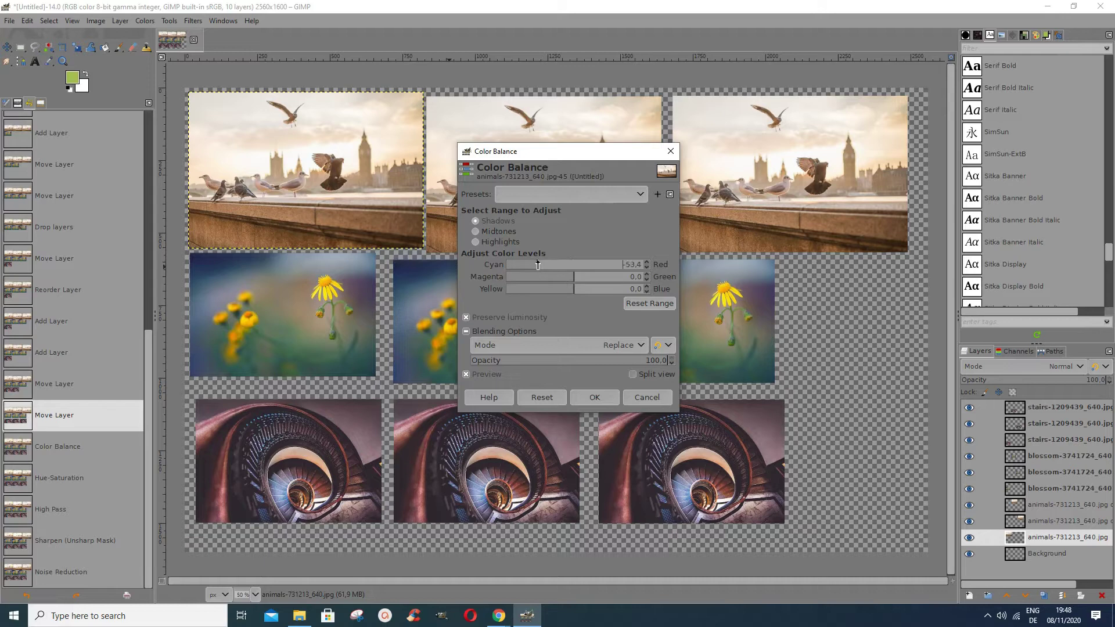
click(578, 264)
click(574, 266)
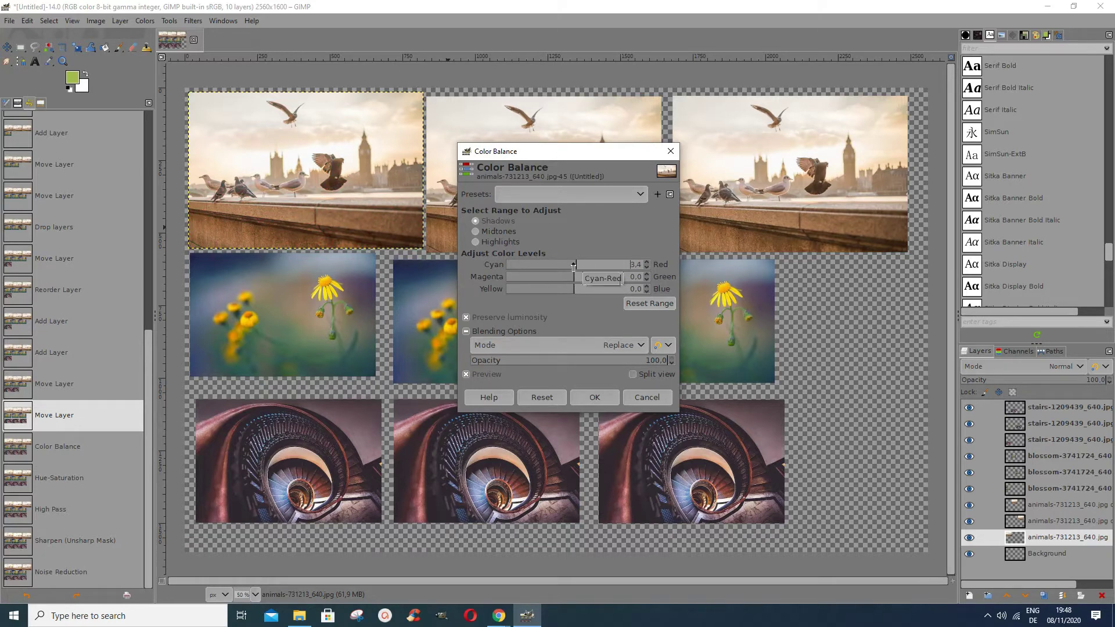
click(573, 266)
mouse_move(579, 277)
mouse_down()
mouse_move(609, 278)
mouse_move(540, 278)
mouse_move(575, 277)
mouse_up()
click(560, 291)
mouse_move(560, 290)
mouse_down()
mouse_move(540, 294)
mouse_move(597, 293)
mouse_move(578, 290)
mouse_up()
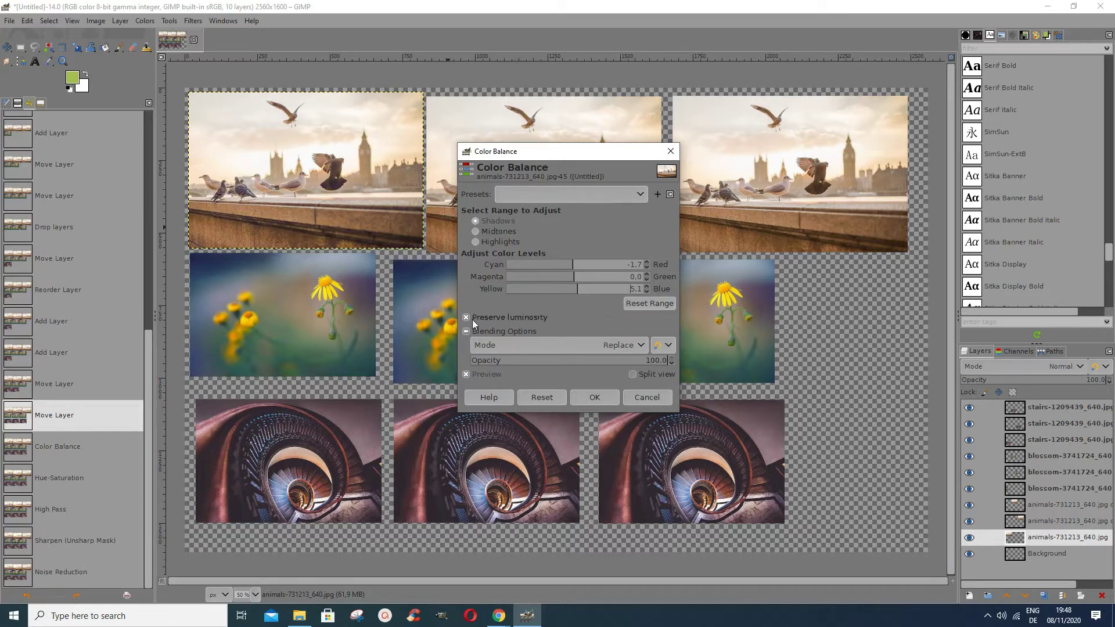
- Set the Color Balance midtones to Cyan-Red 1.7, Magenta-Green 5.1 and Yellow-Blue 10.2
click(476, 231)
drag(548, 267, 580, 266)
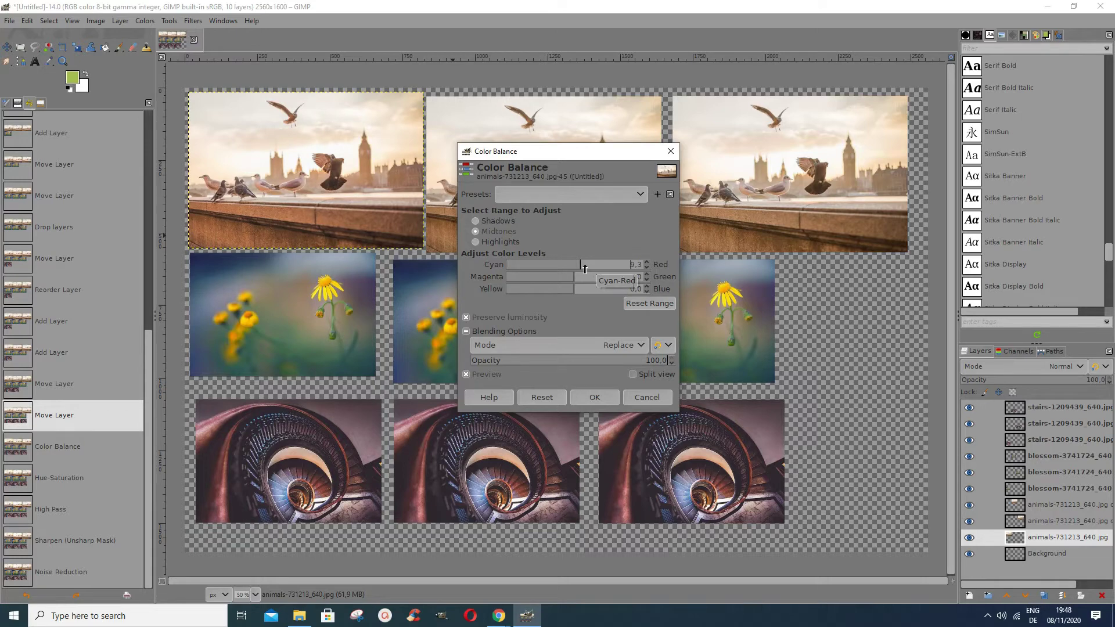
click(575, 264)
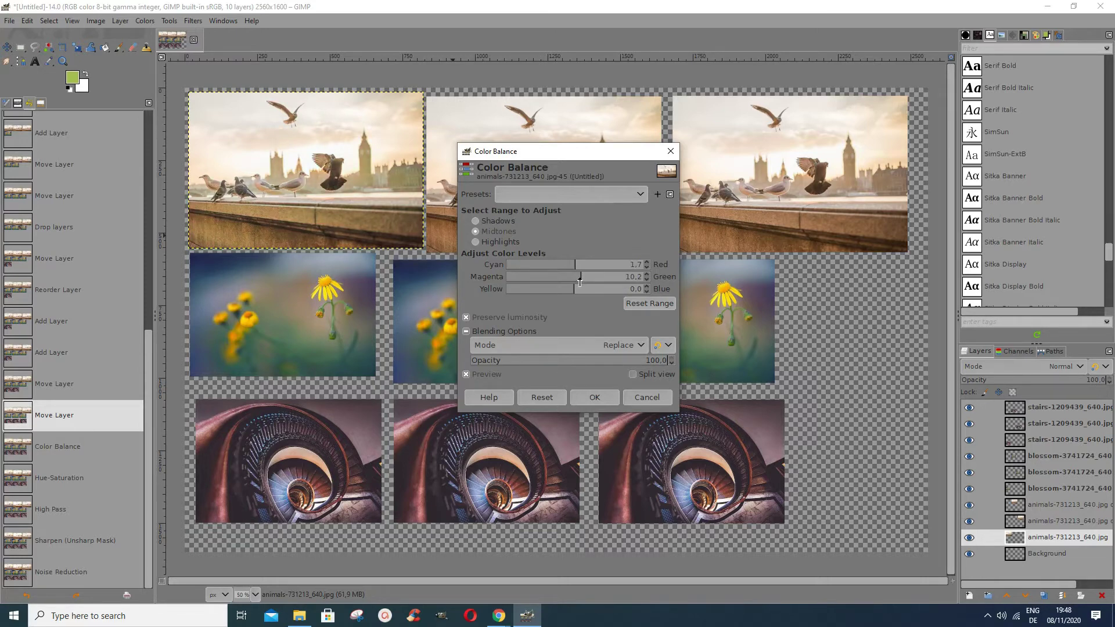
click(578, 279)
click(578, 290)
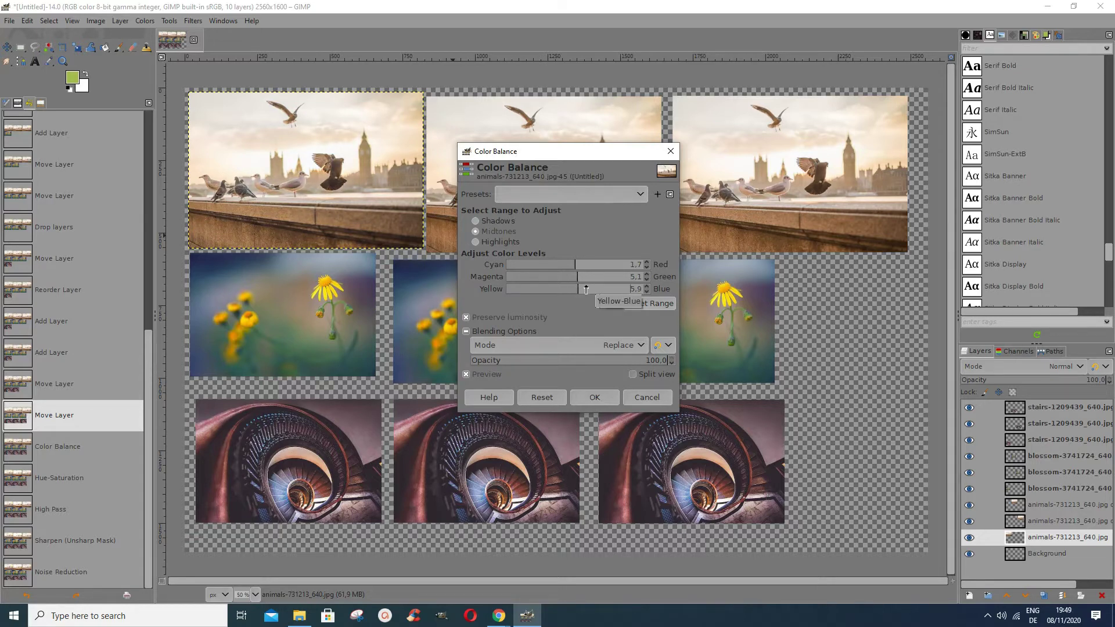
click(586, 289)
drag(585, 289, 577, 296)
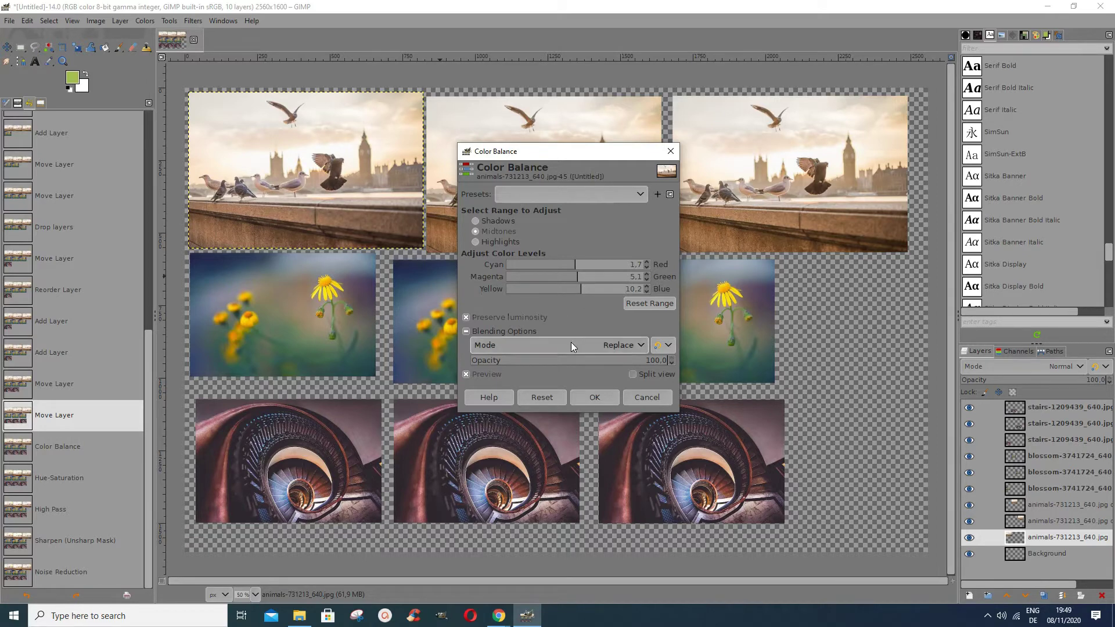
- Set the Color Balance highlights to Cyan-Red 0.8, Magenta-Green 0.8 and Yellow-Blue -3.4
click(475, 242)
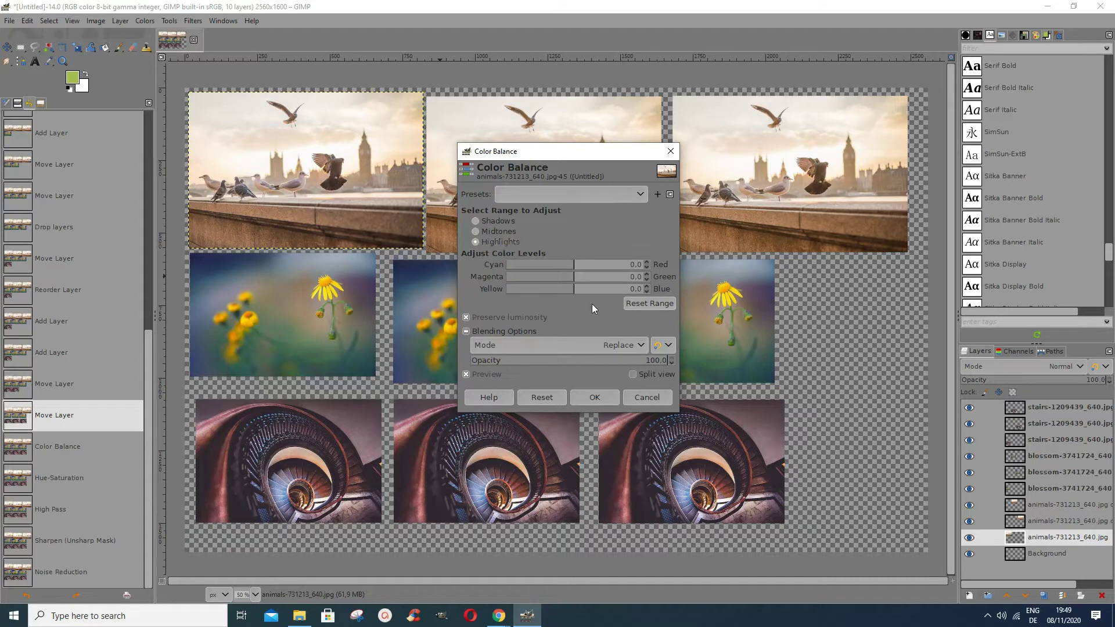
mouse_move(591, 273)
mouse_down()
mouse_move(571, 277)
mouse_move(597, 281)
mouse_move(557, 275)
mouse_move(585, 280)
mouse_up()
mouse_move(581, 280)
mouse_down()
mouse_move(590, 293)
mouse_move(563, 296)
mouse_up()
drag(572, 291, 580, 292)
drag(524, 150, 542, 170)
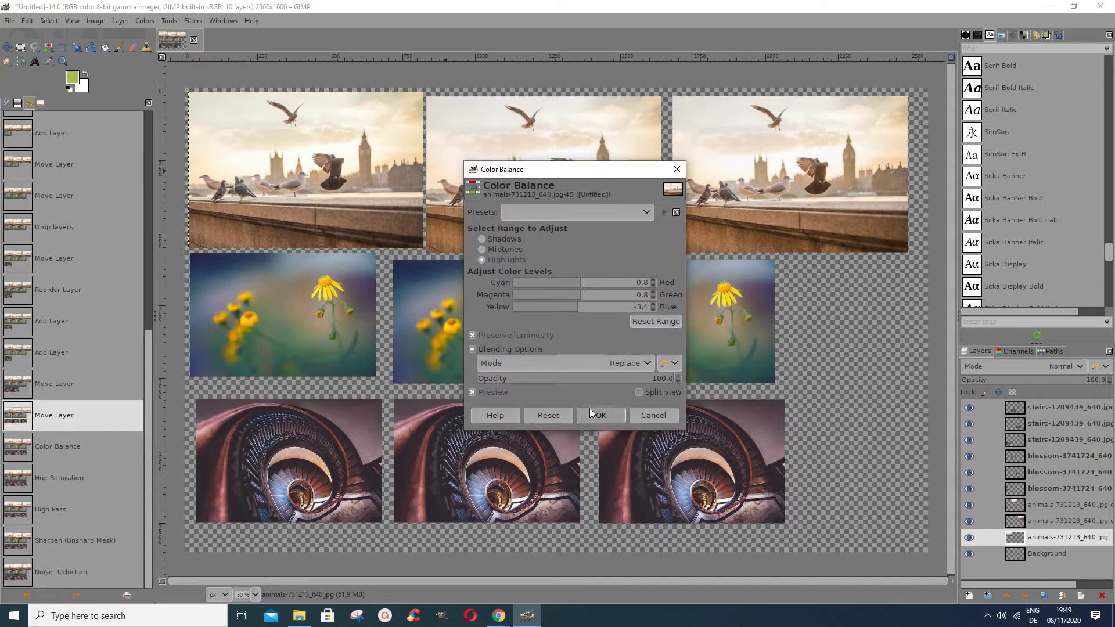
- Enable the split before-and-after preview and set the Color Balance blending mode to Soft light
click(639, 393)
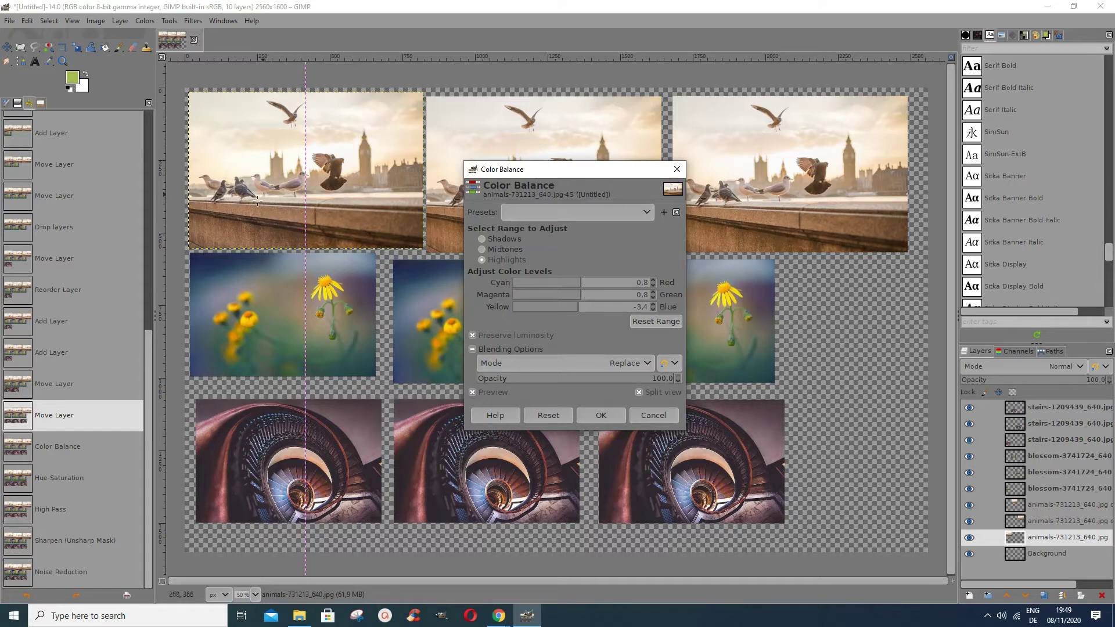
click(648, 364)
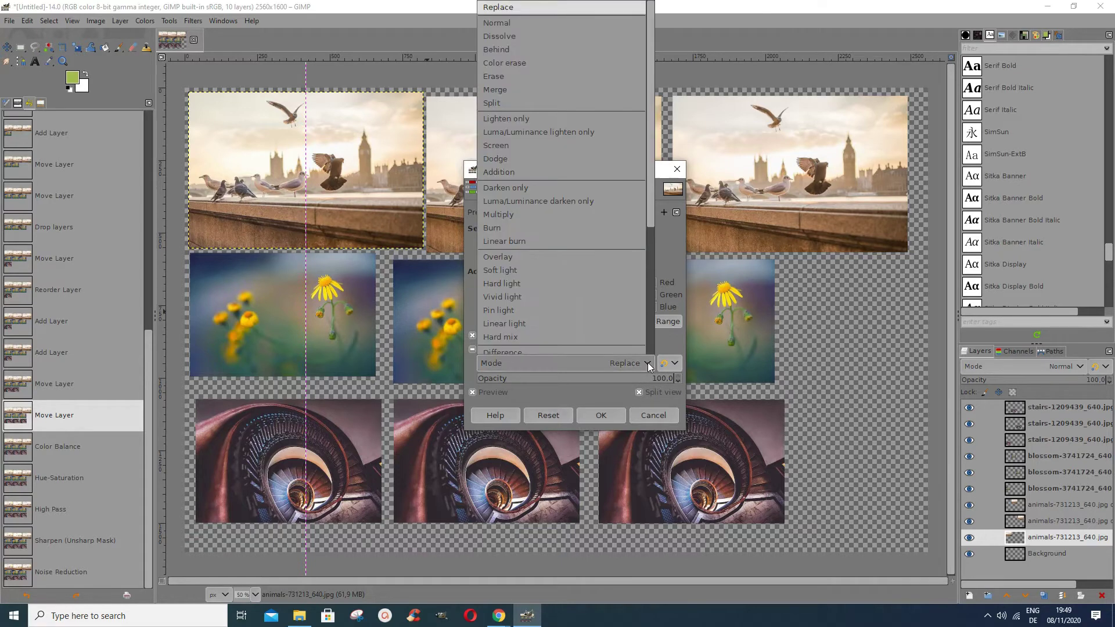
click(517, 270)
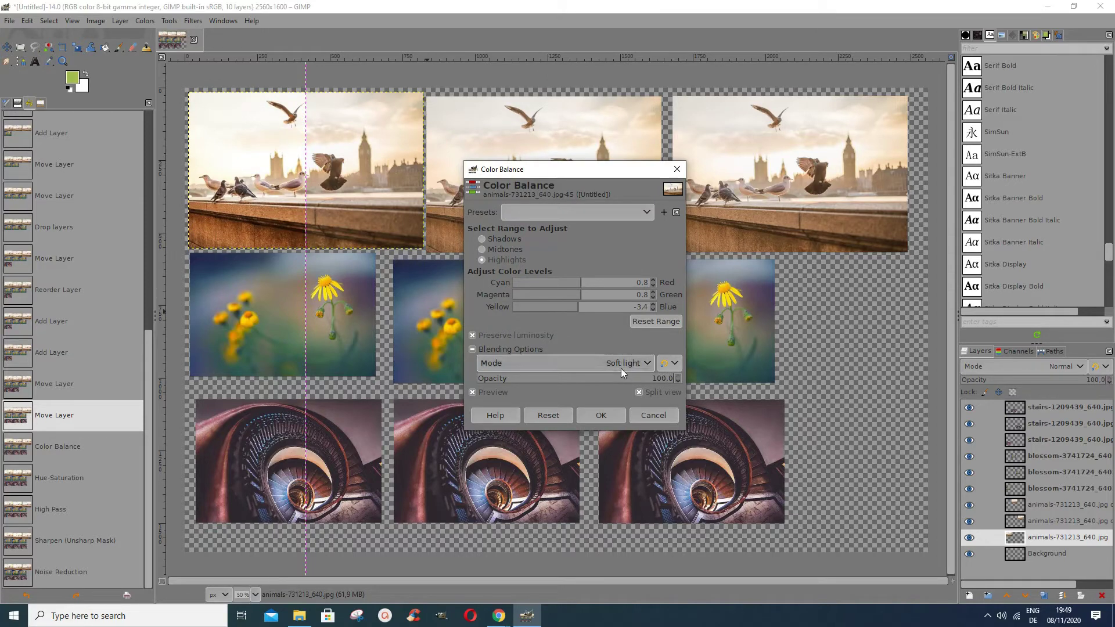
- Try the Hard light and Vivid light blending modes on the Color Balance adjustment, and return to Soft light
click(648, 364)
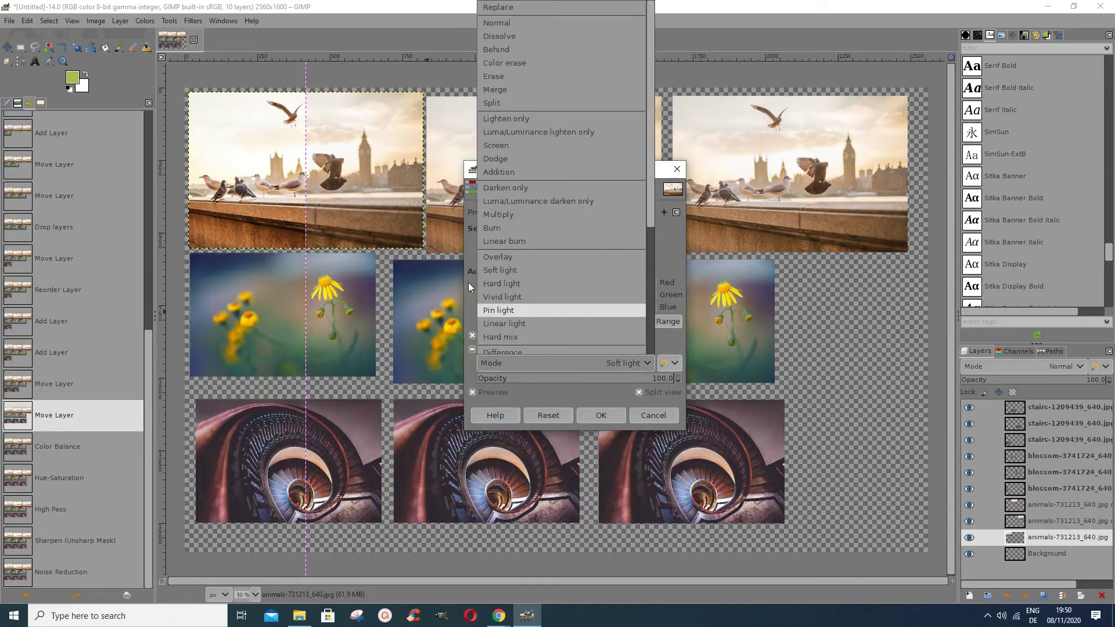
click(514, 287)
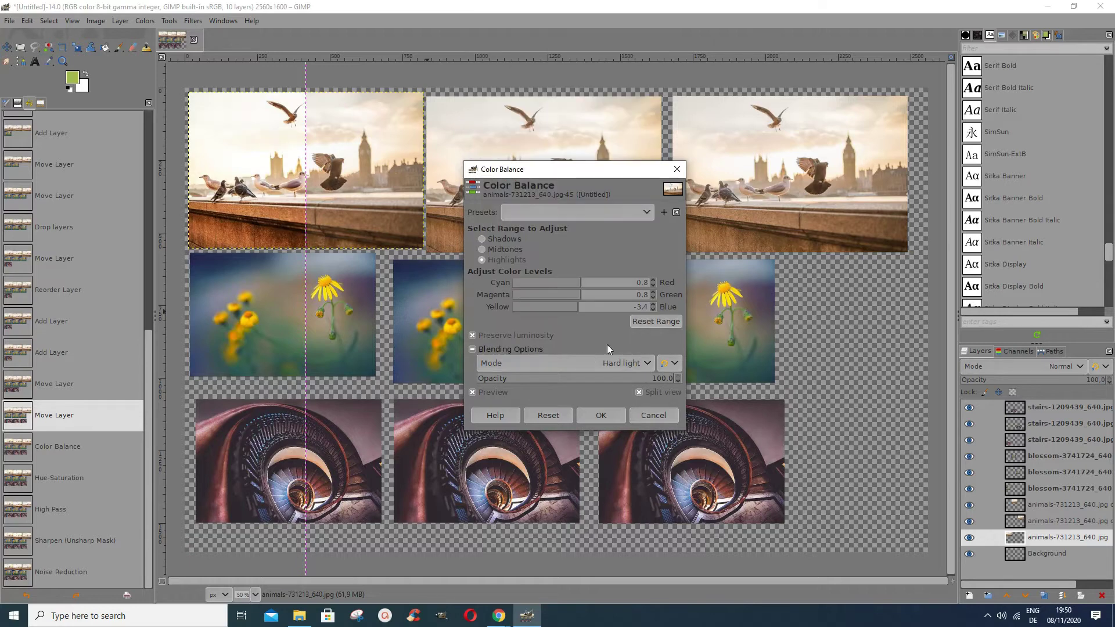
click(647, 362)
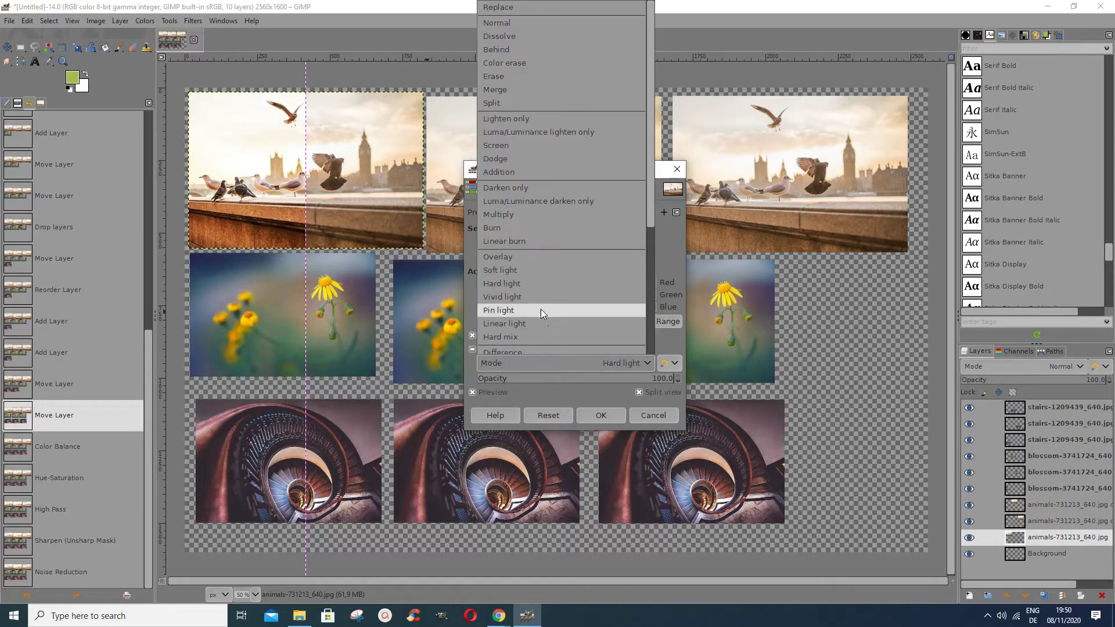
click(517, 301)
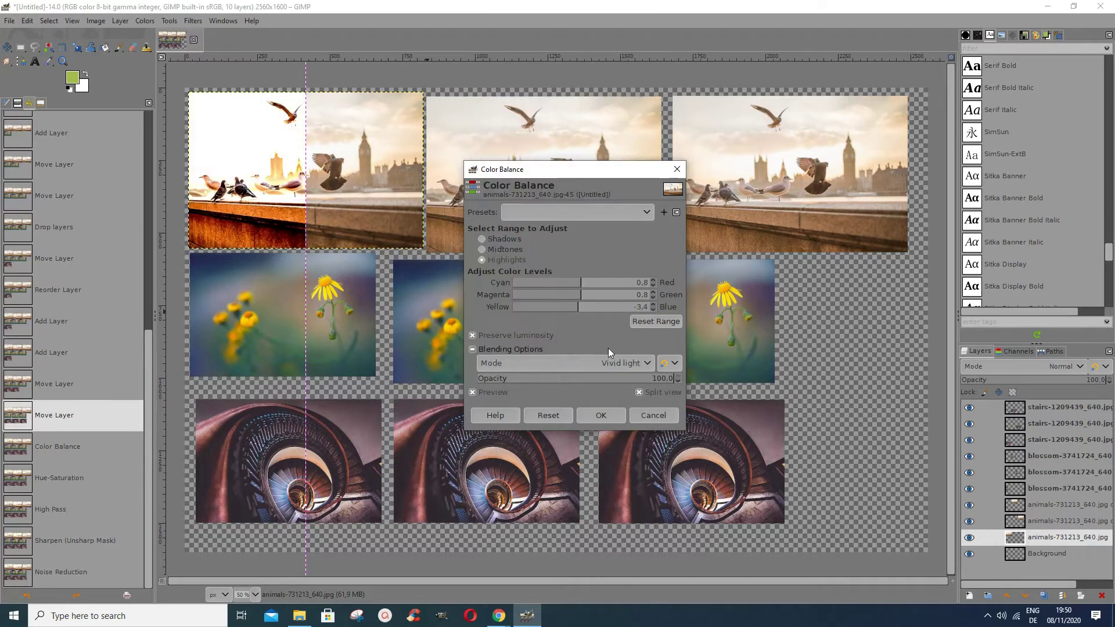
click(648, 363)
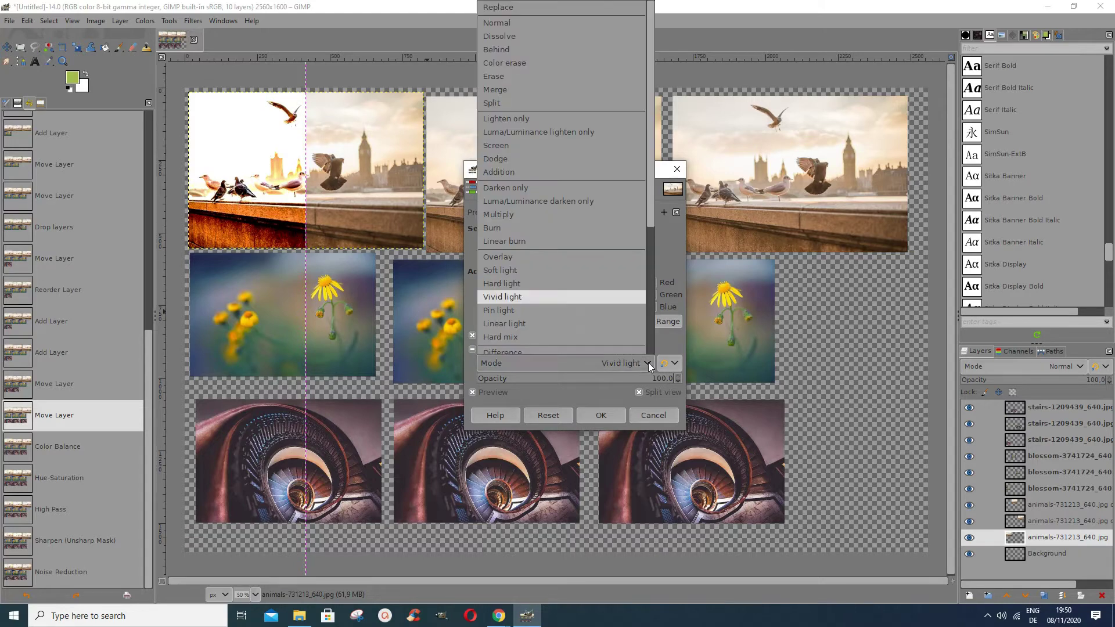
click(516, 272)
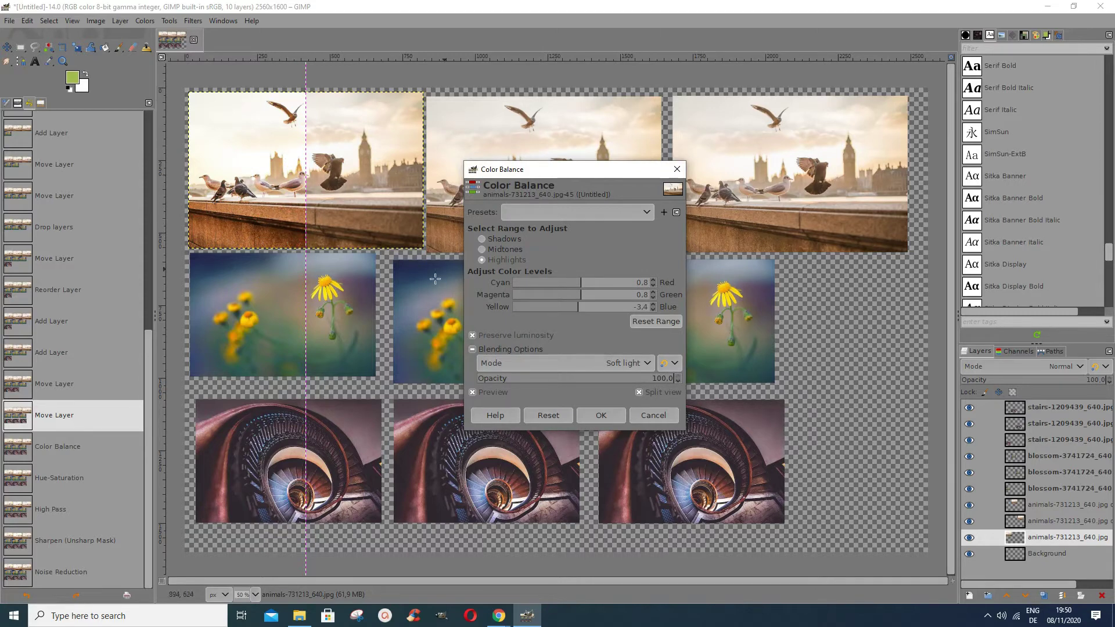
- Apply the Color Balance adjustment to the first bird photo, leaving no adjustment dialog open
click(600, 415)
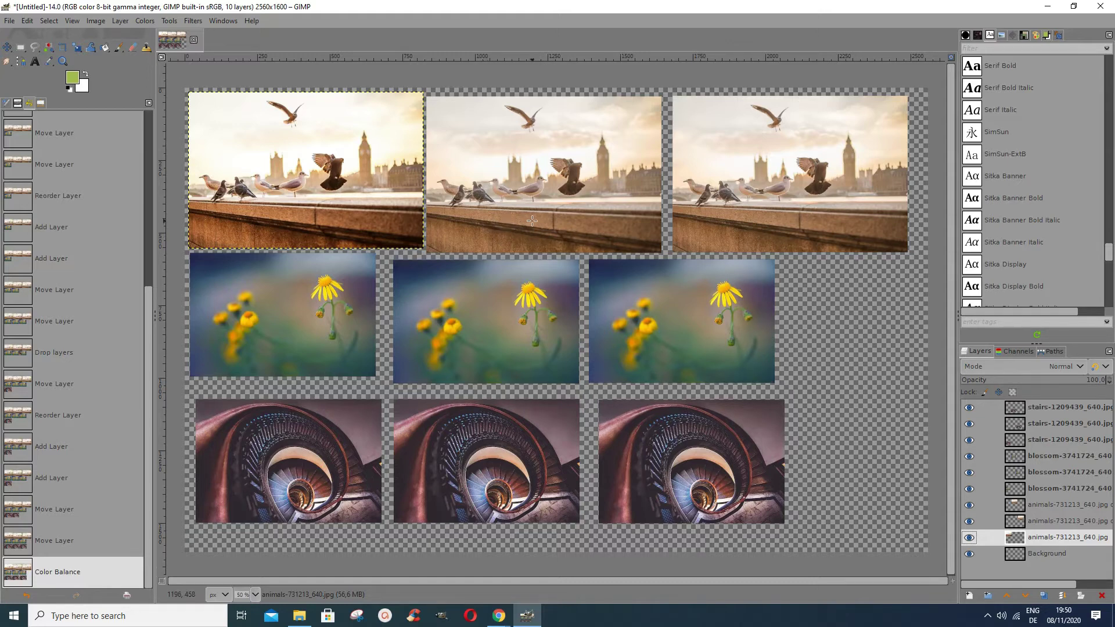
key(ctrl+shift+f)
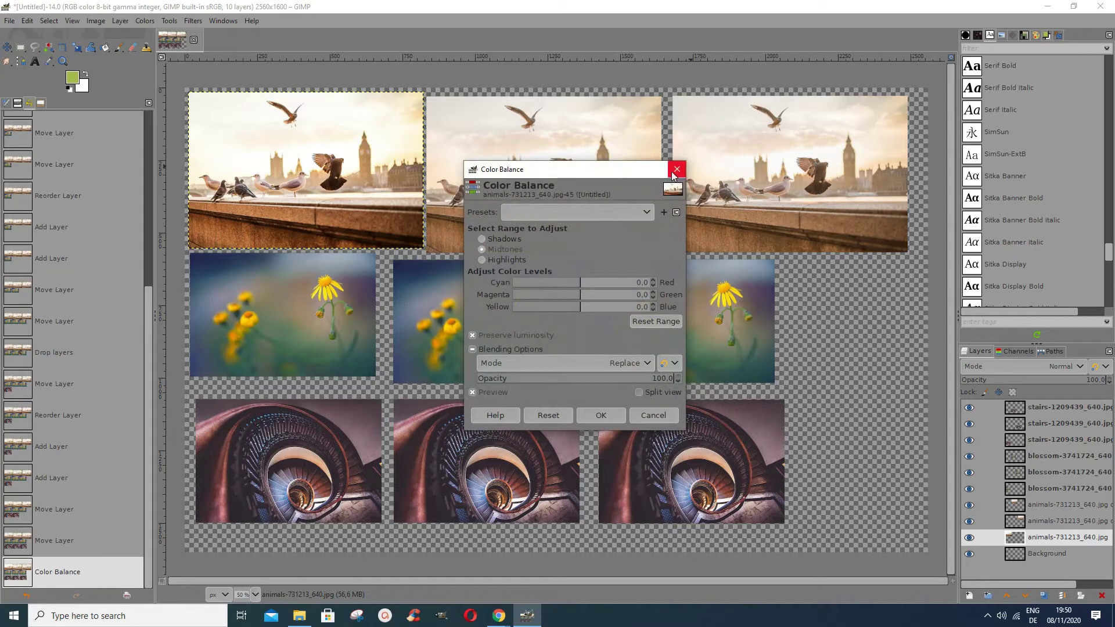
click(677, 169)
- Open Hue-Saturation for the animals-731213_640.jpg copy #1 layer and move the dialog clear of the middle bird photo
click(1022, 522)
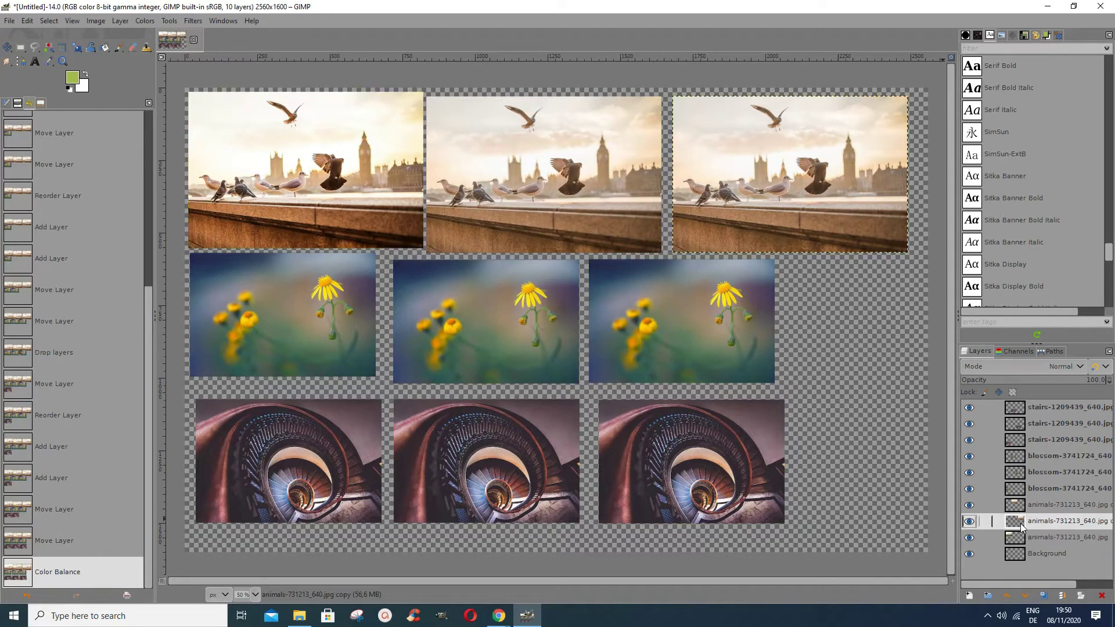
click(1018, 512)
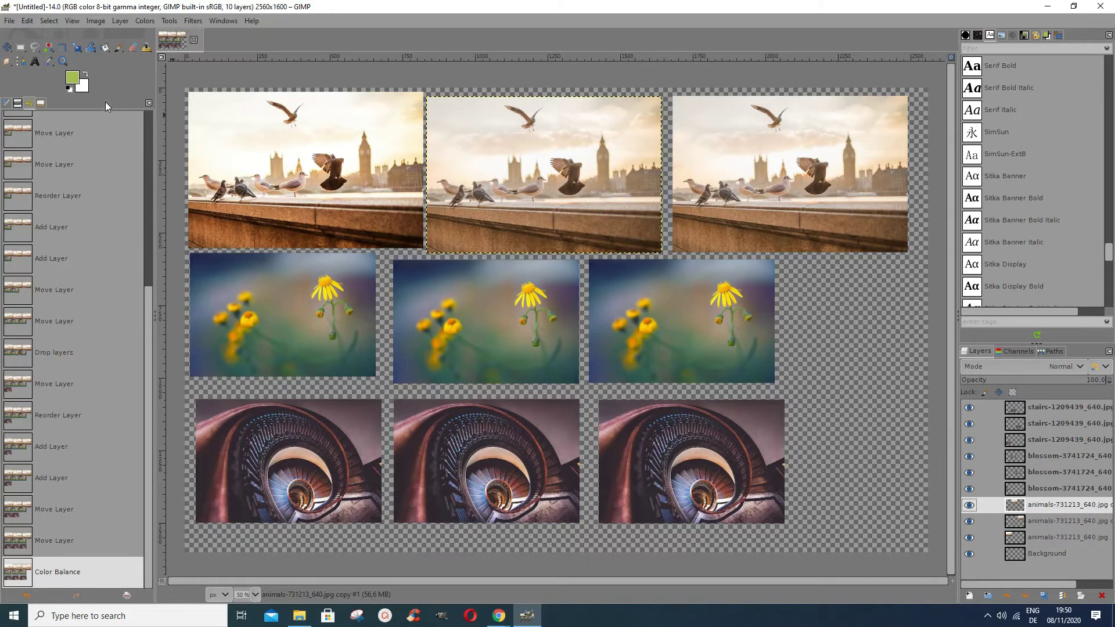
click(146, 23)
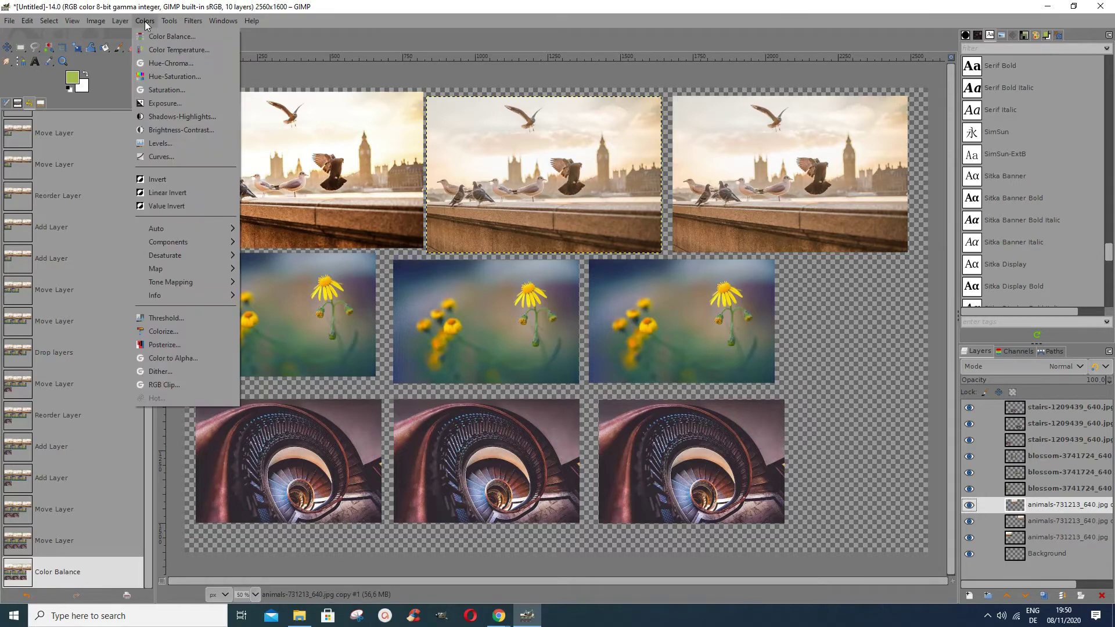
click(171, 75)
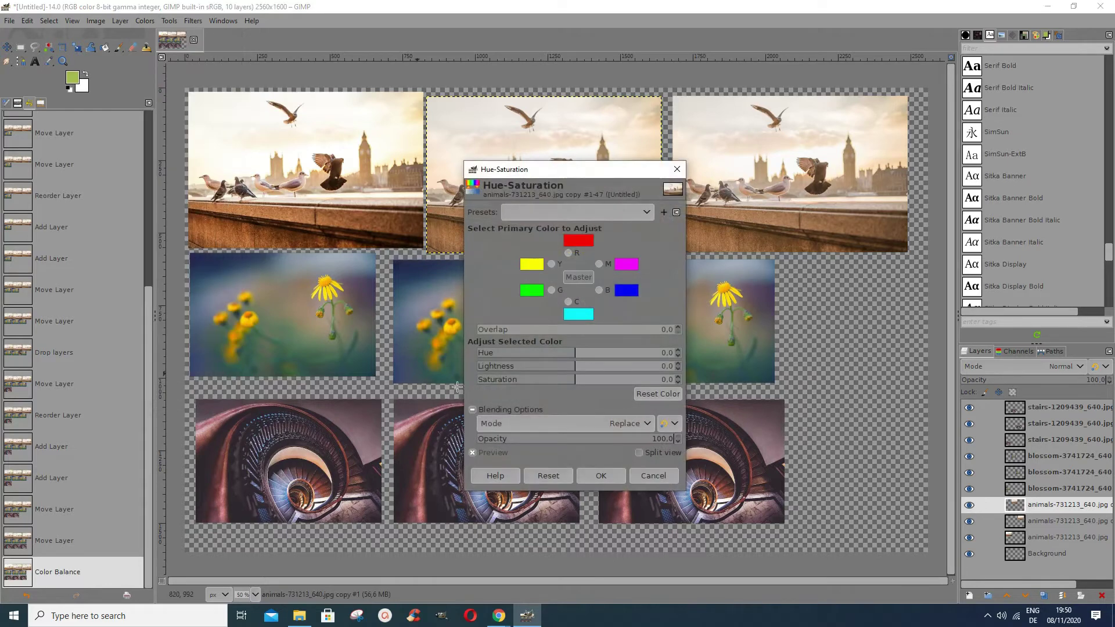
drag(566, 173, 301, 92)
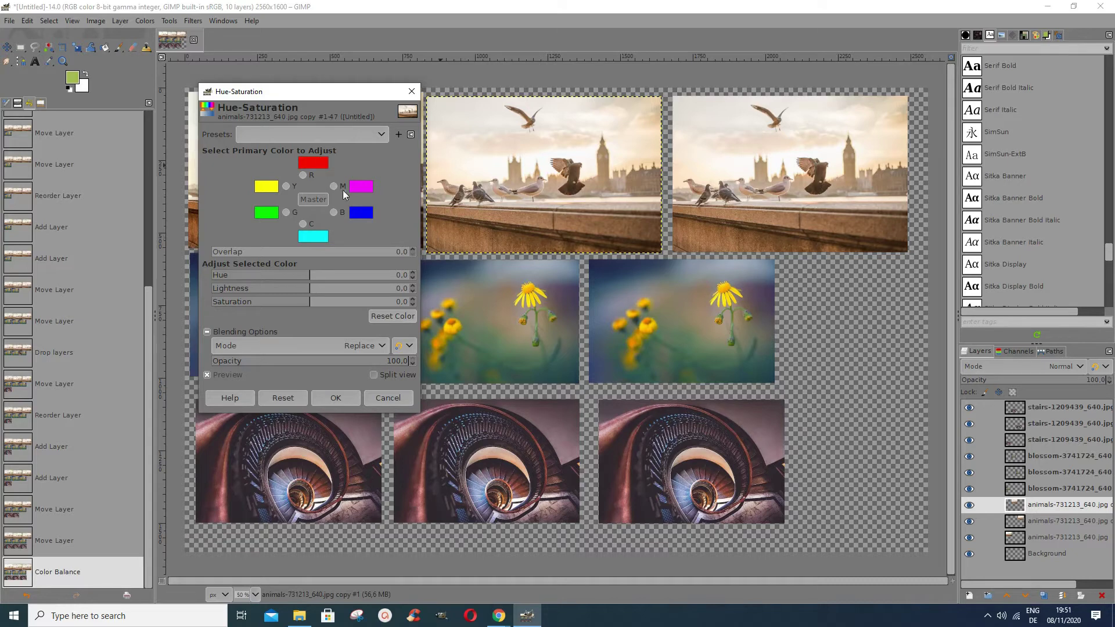
- Try positive and negative hue shifts on the middle bird photo, and return the hue to 0.0
click(330, 276)
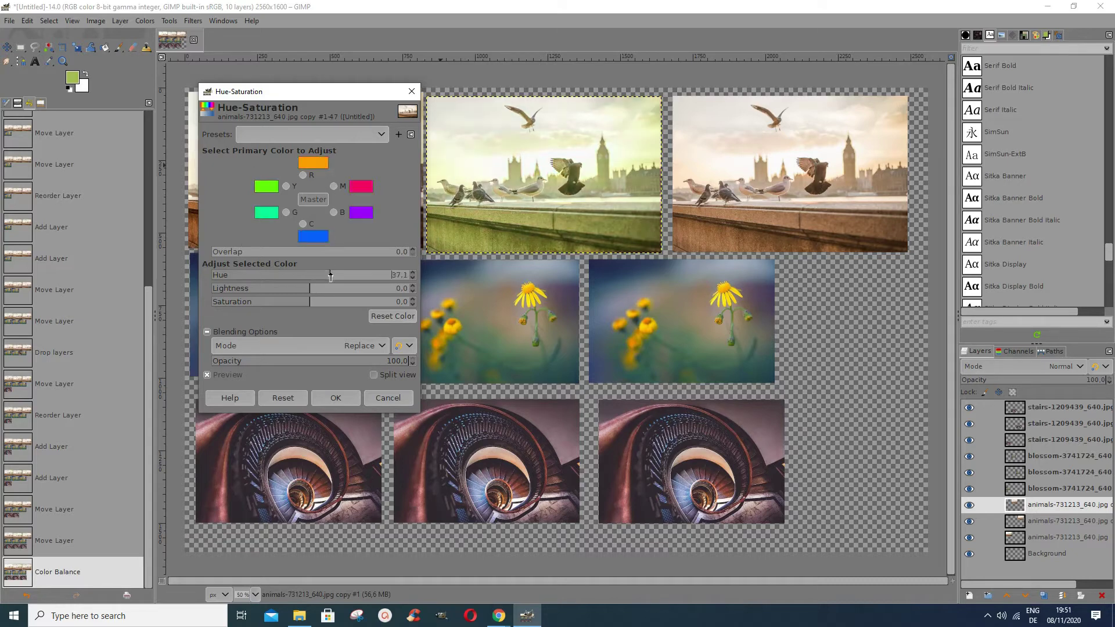
drag(310, 277, 297, 277)
click(309, 276)
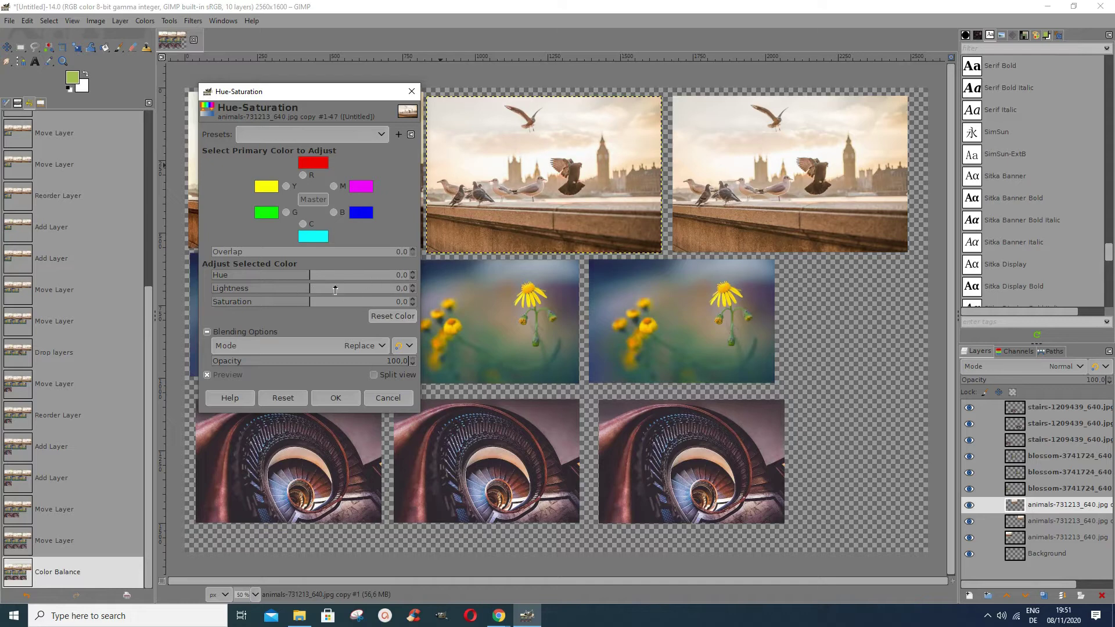
- Set the middle bird photo's lightness to -1.8 after trying lighter and darker values, and try a lower saturation before returning it to 0.0
click(335, 290)
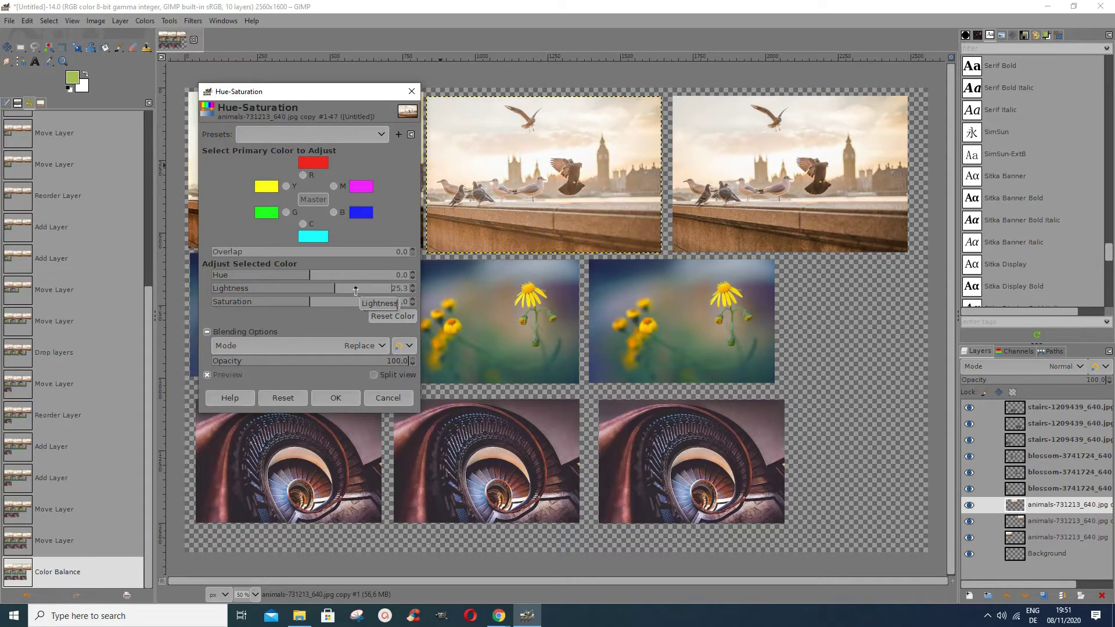
click(356, 290)
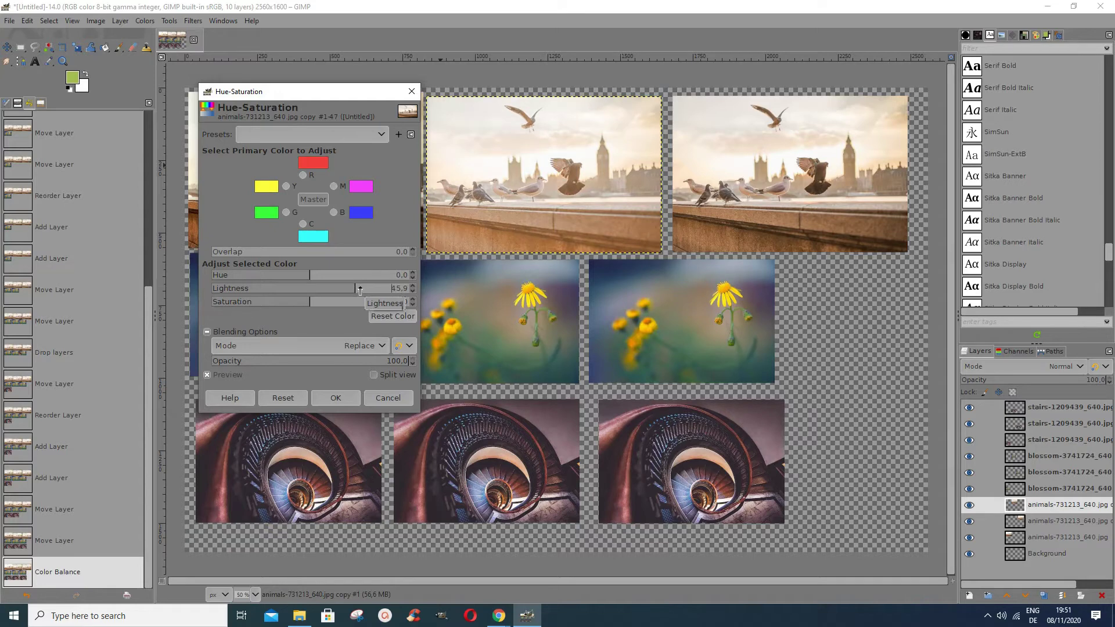
click(287, 290)
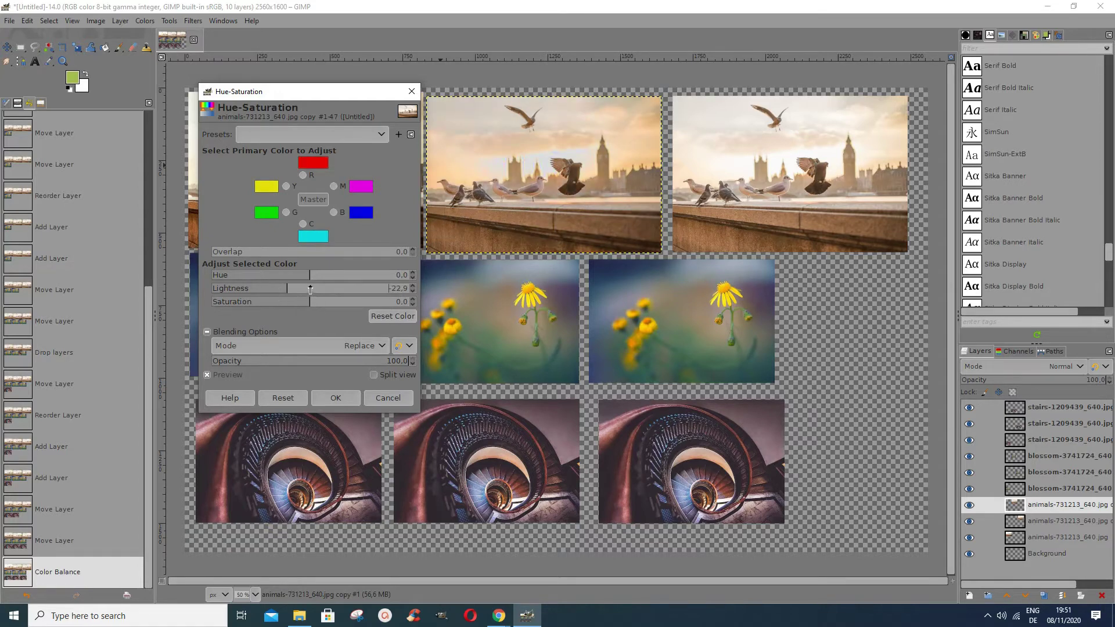
click(309, 288)
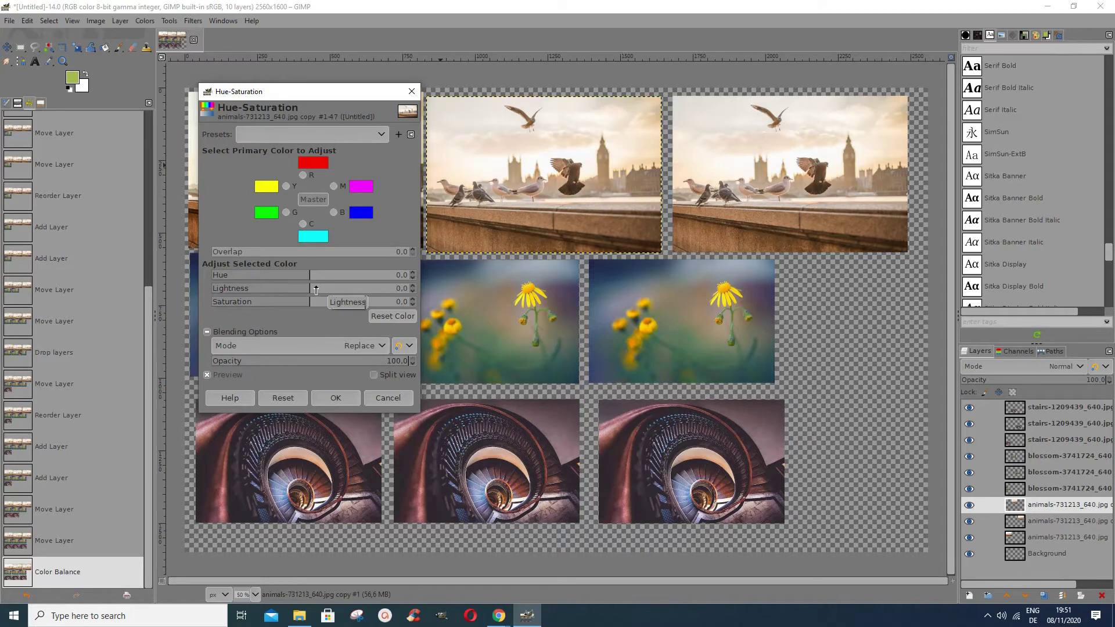
click(315, 292)
click(308, 292)
drag(317, 305, 288, 308)
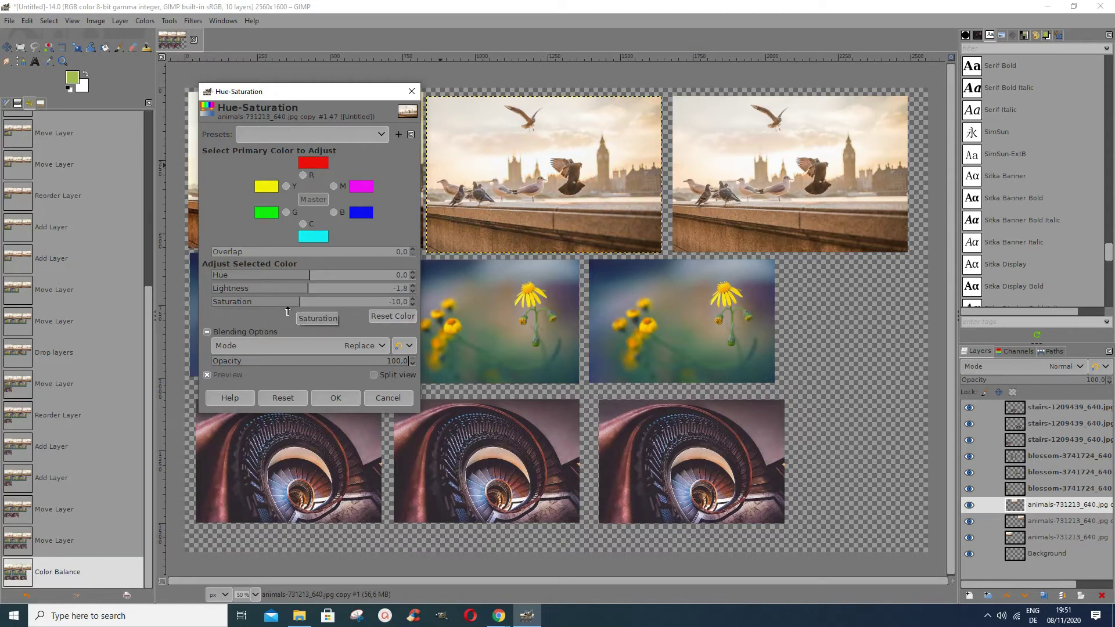
click(310, 303)
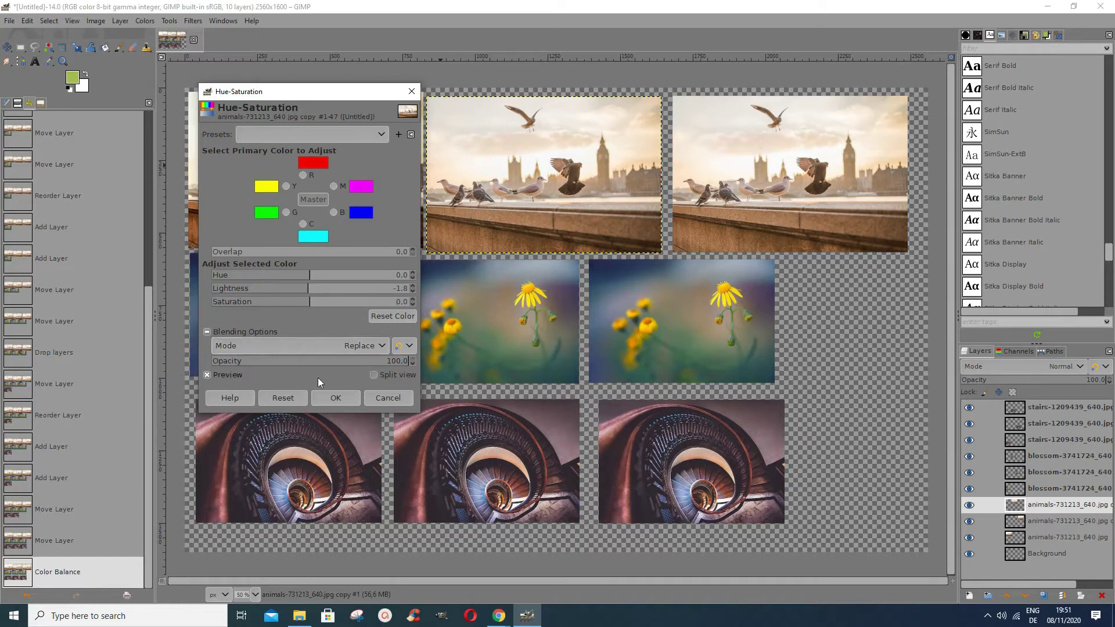
- Try the Overlay blending mode on the Hue-Saturation adjustment, and apply it to the middle bird photo with Soft light instead
click(382, 347)
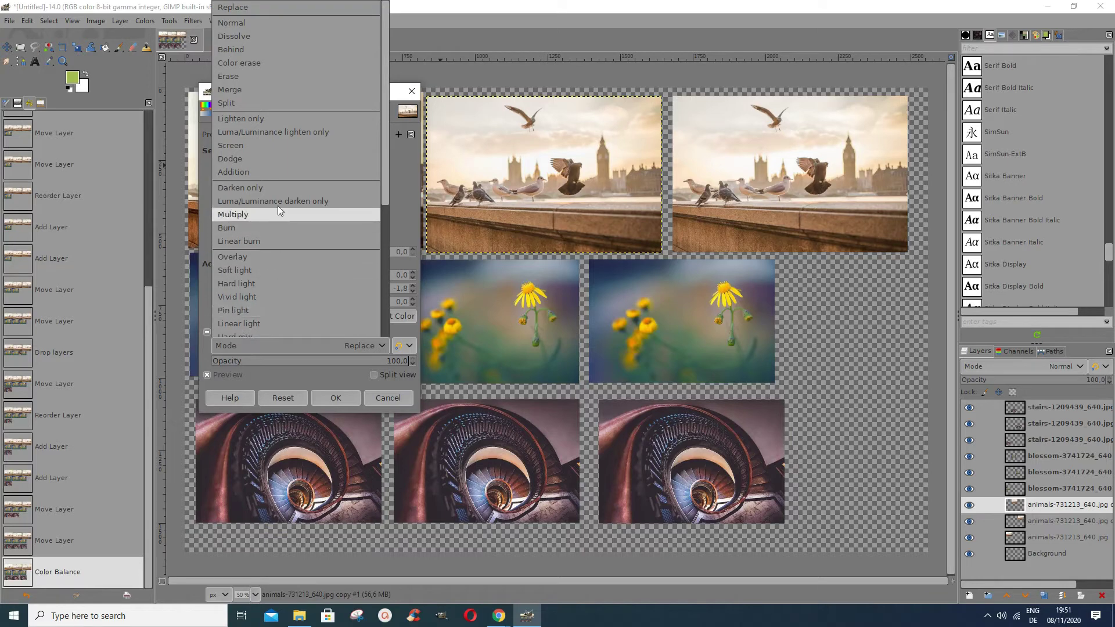
click(270, 259)
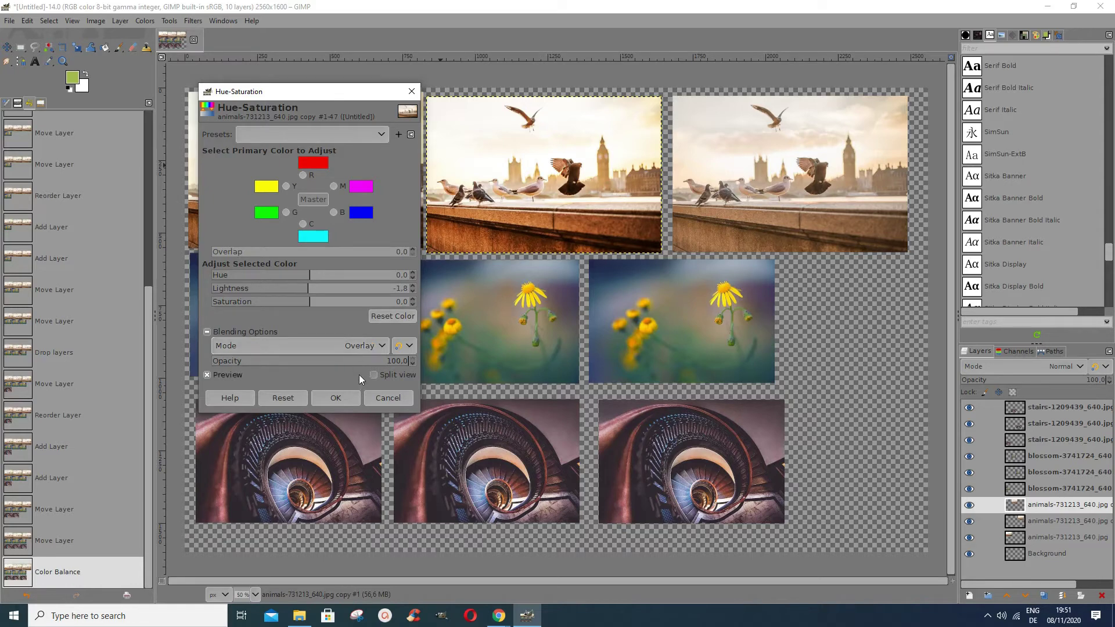
click(371, 349)
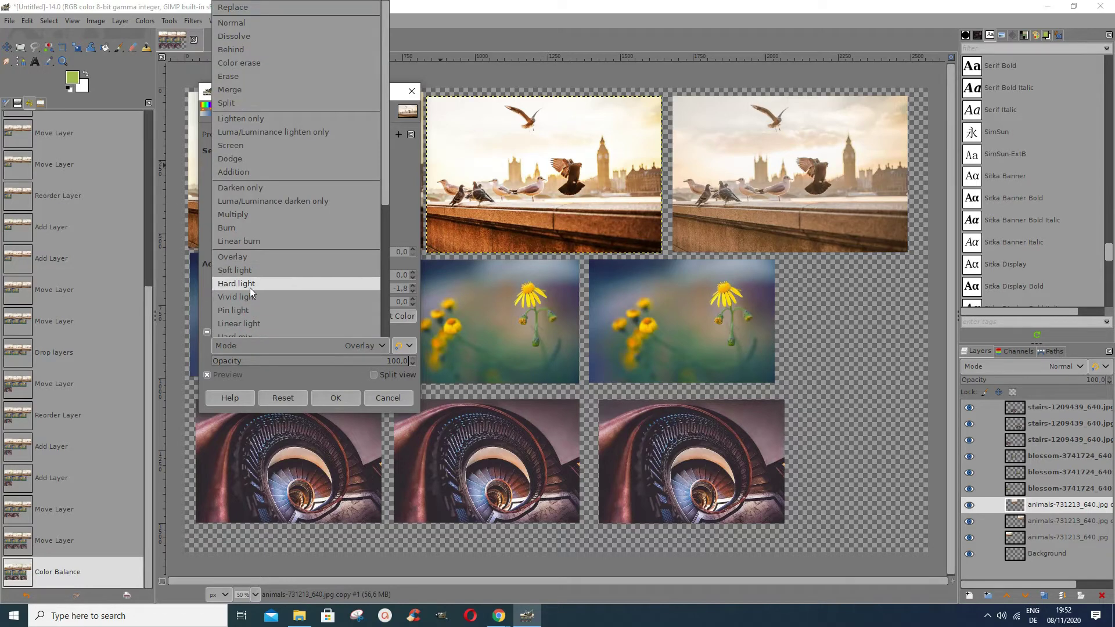
click(243, 271)
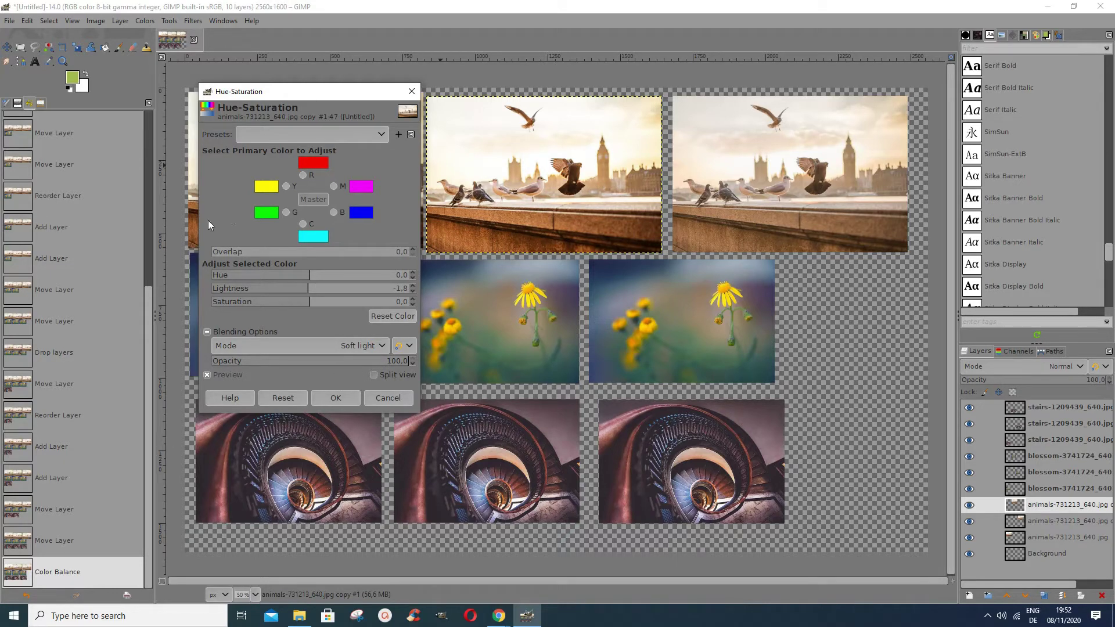
click(339, 398)
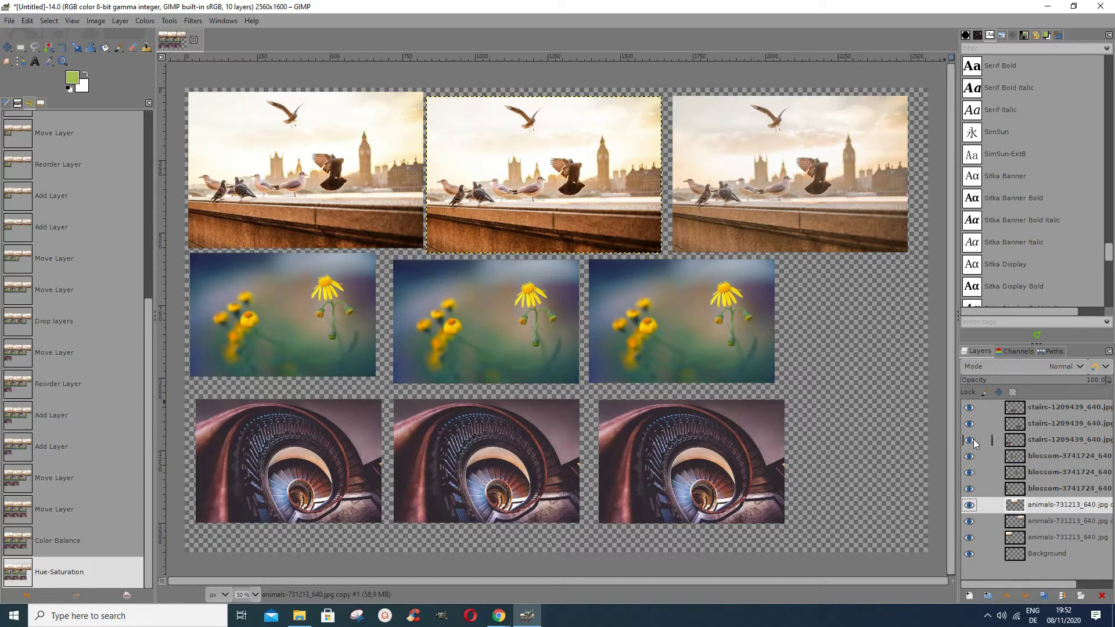
- Open the High Pass filter for the blossom-3741724_640.jpg layer and set its contrast to 1.334
click(1018, 490)
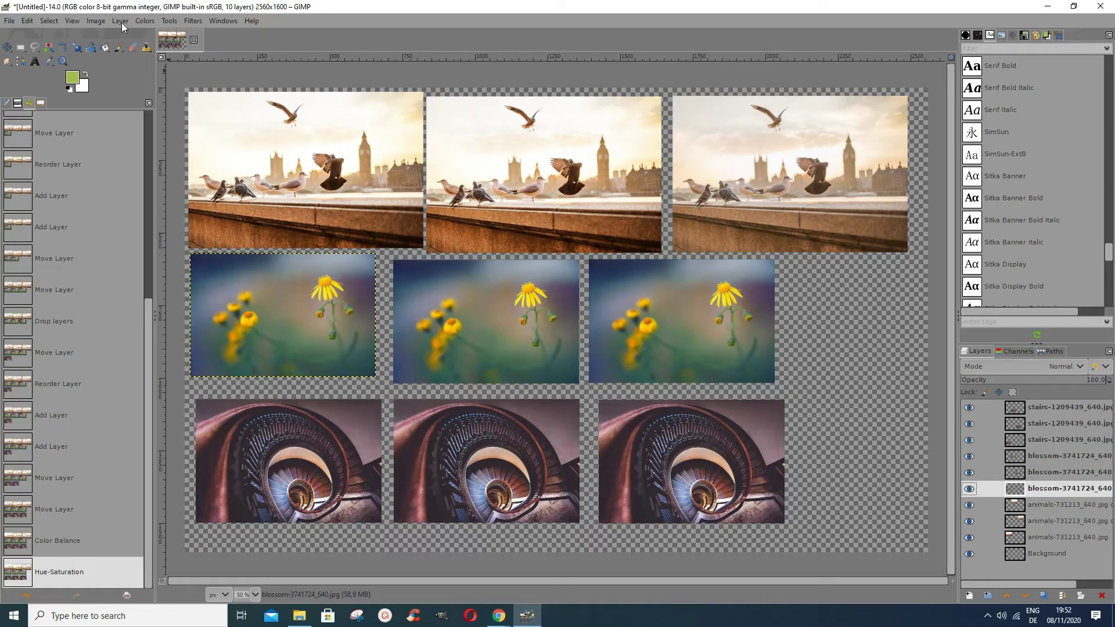
click(192, 21)
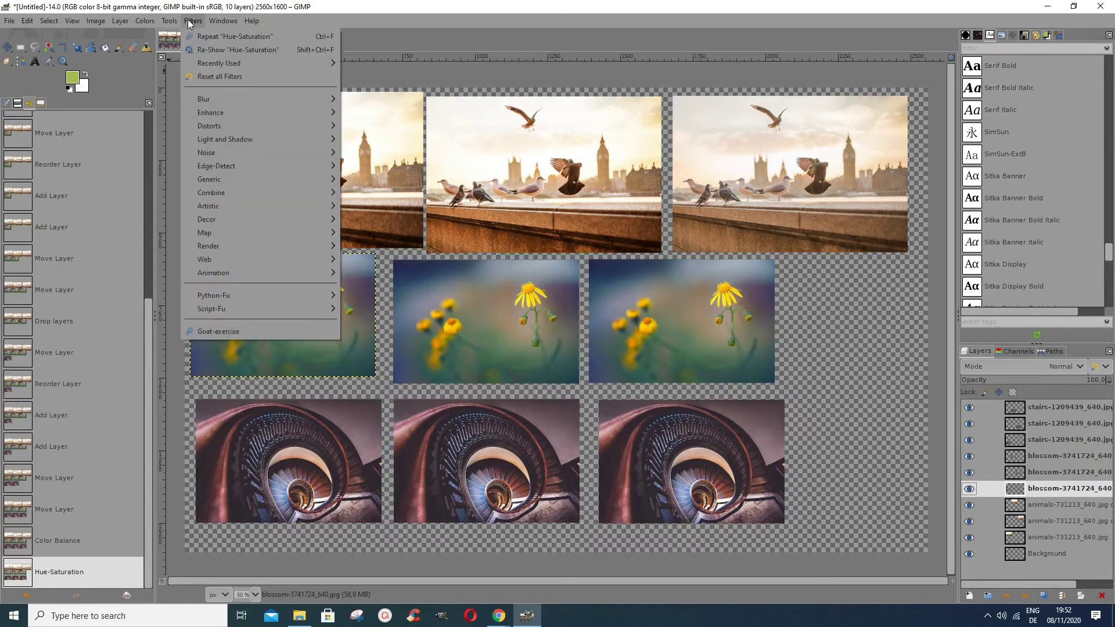
mouse_move(221, 114)
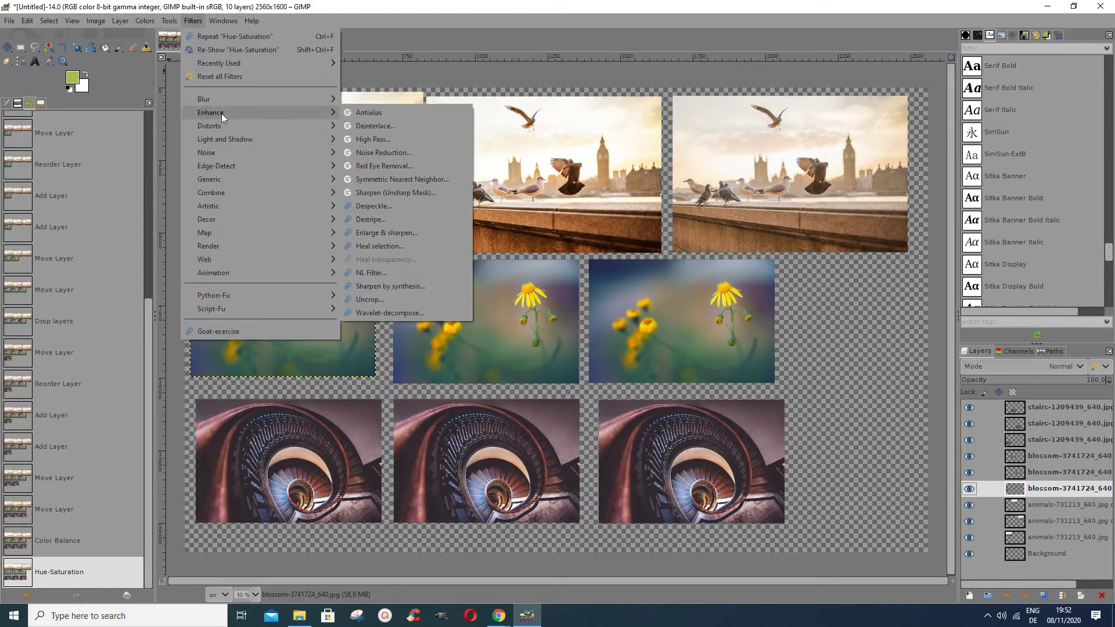
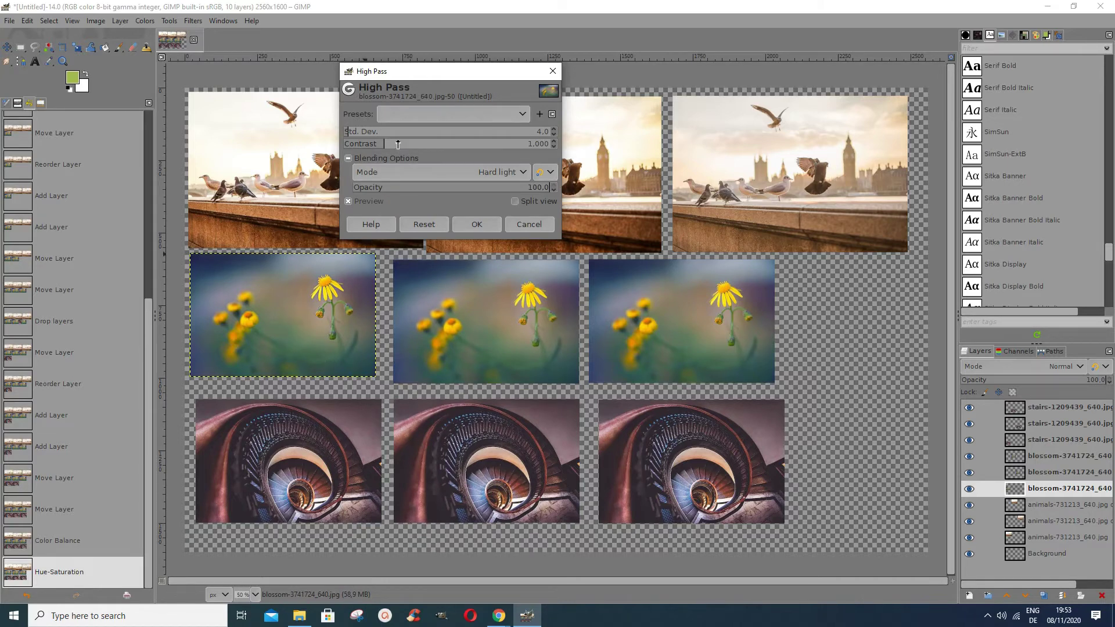
mouse_move(398, 145)
mouse_down()
mouse_move(540, 147)
mouse_move(398, 154)
mouse_up()
- Set the High Pass standard deviation to 133.5 after trying values up to 690.1, and apply the filter with split view enabled
click(361, 133)
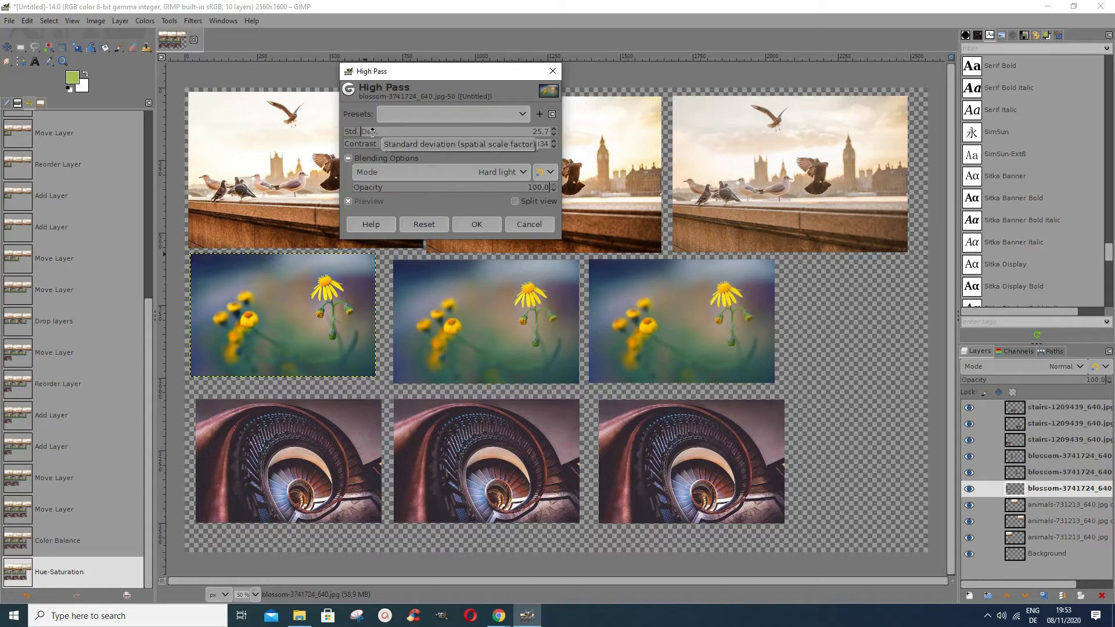
drag(372, 132, 509, 134)
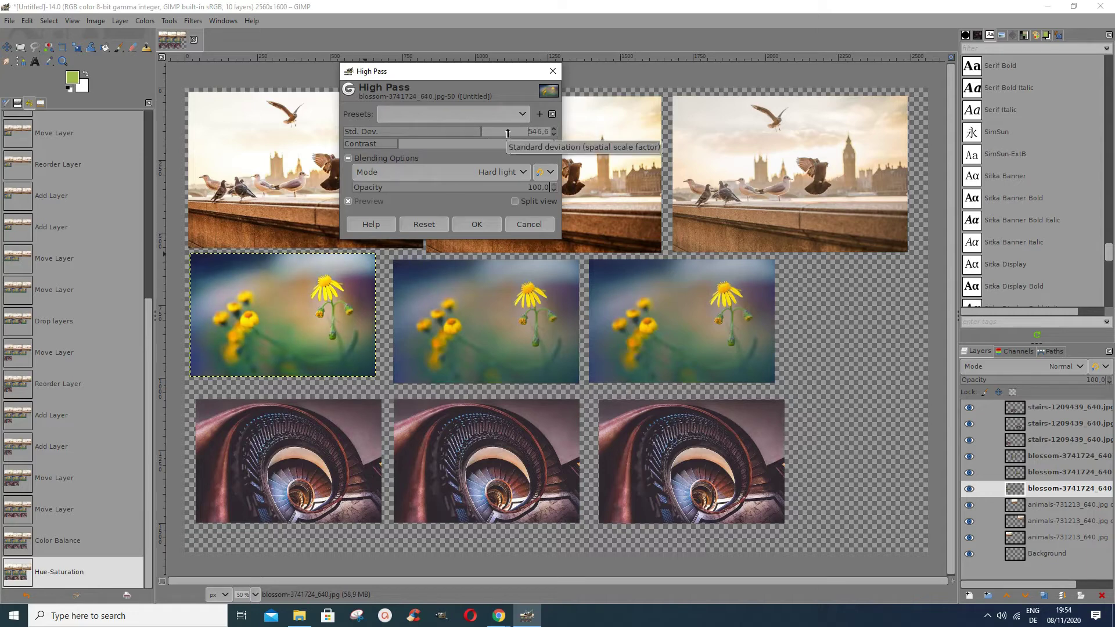
click(505, 133)
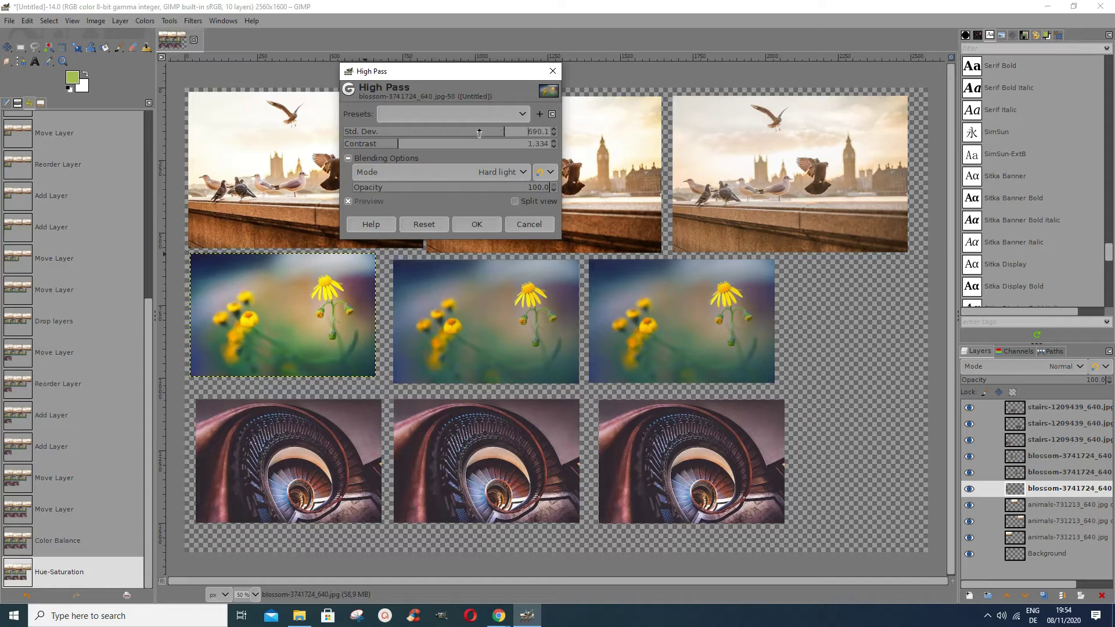
drag(479, 134, 445, 132)
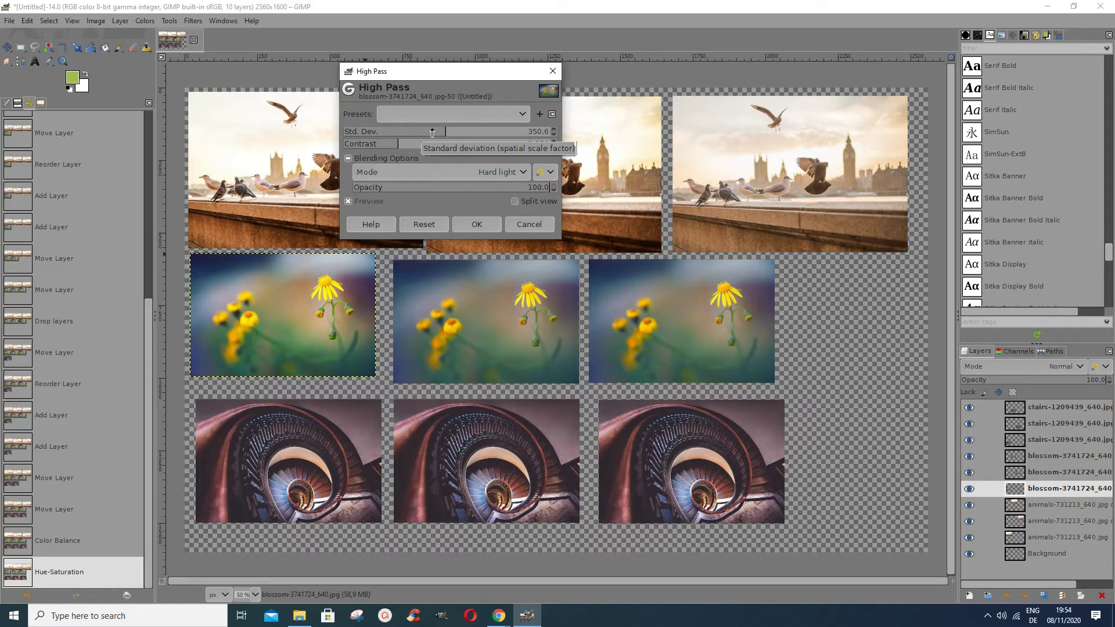
drag(432, 134, 398, 135)
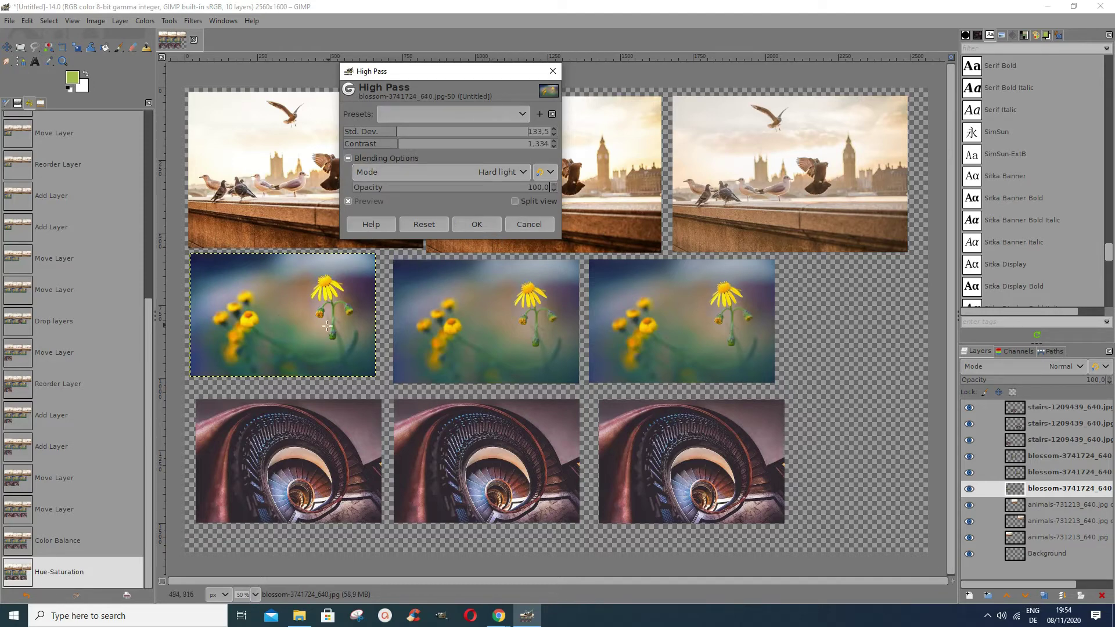
click(515, 202)
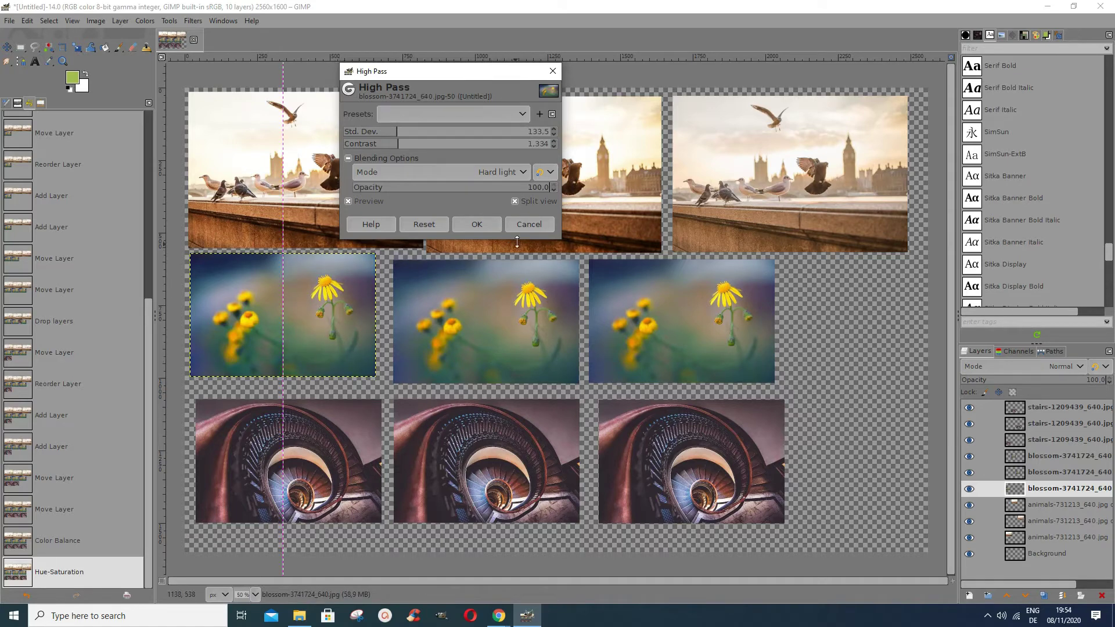
click(477, 224)
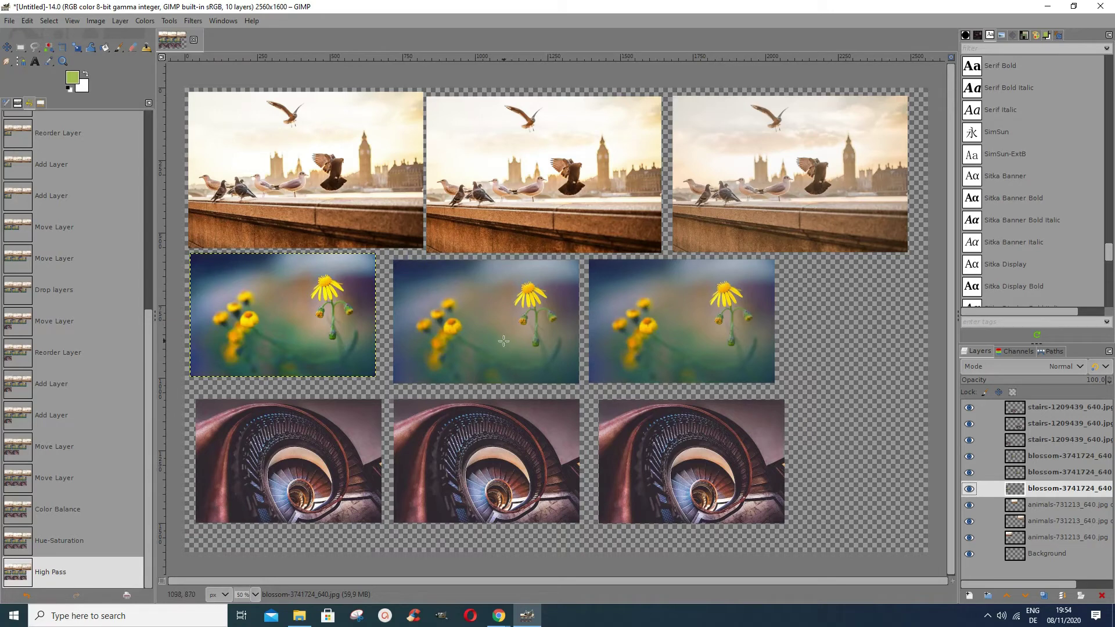
- Open Sharpen (Unsharp Mask) for the blossom-3741724_640.jpg copy #1 layer and move the dialog away from the first two bird and blossom photos
click(1005, 458)
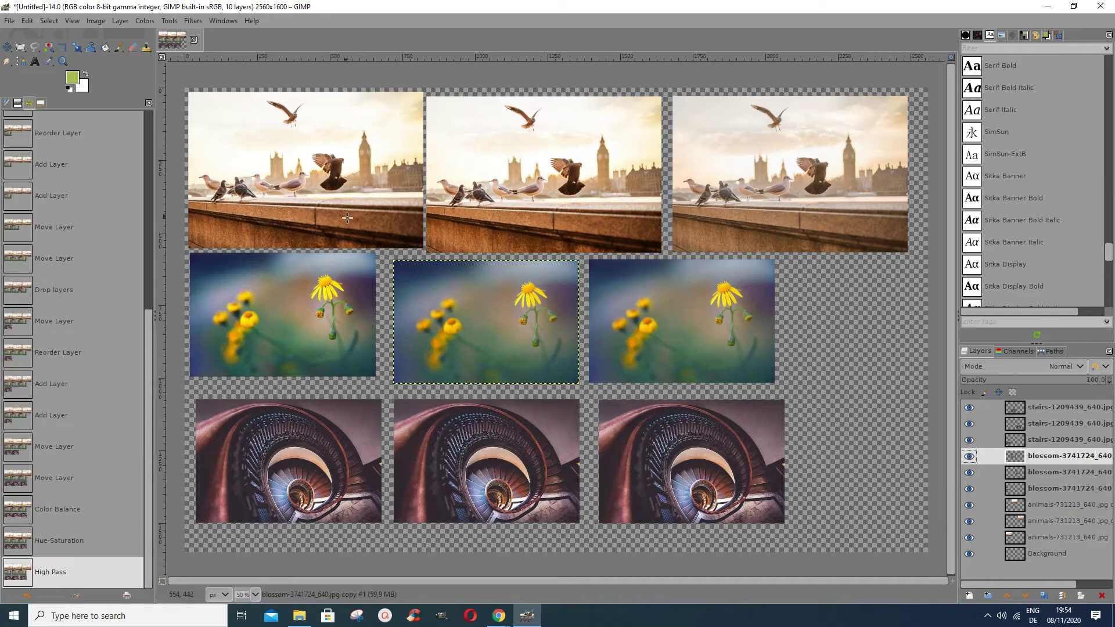
click(187, 22)
mouse_move(218, 112)
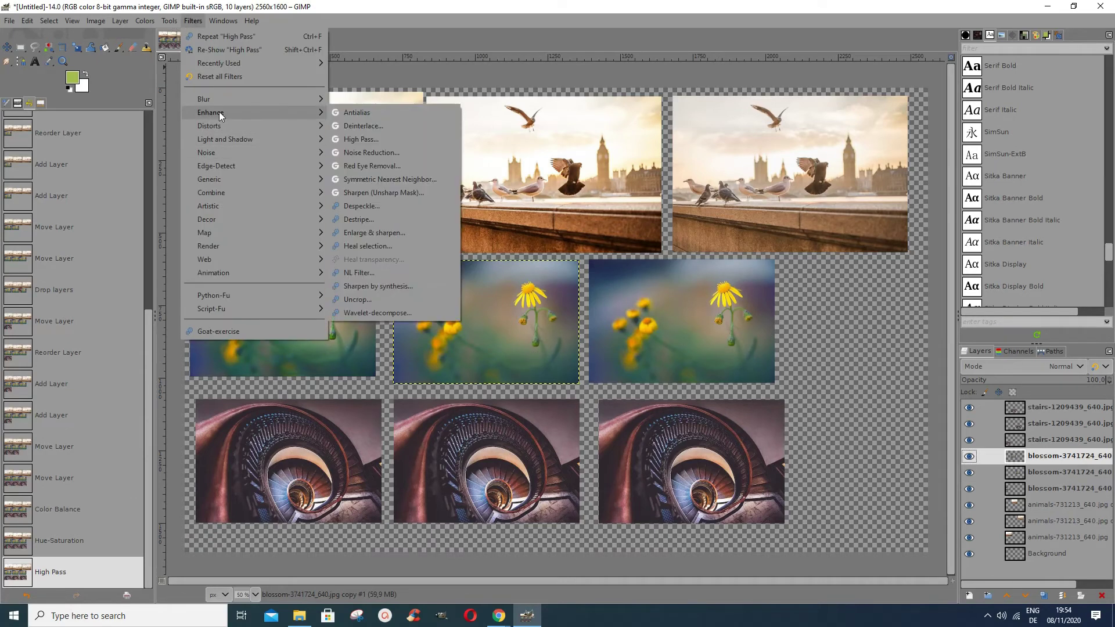
click(364, 194)
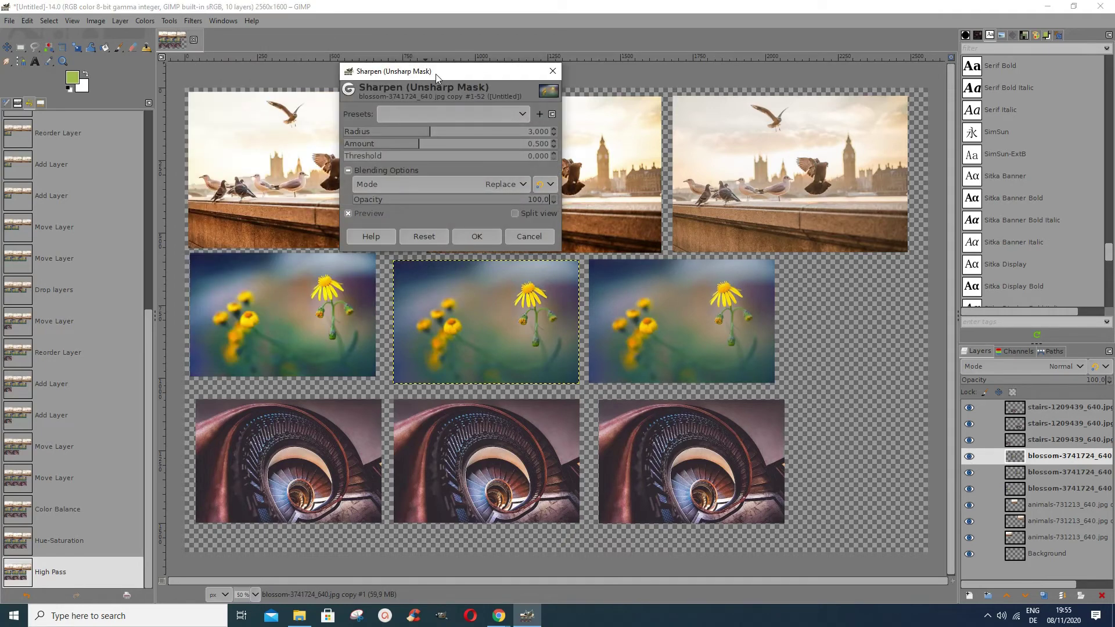
drag(437, 76, 638, 121)
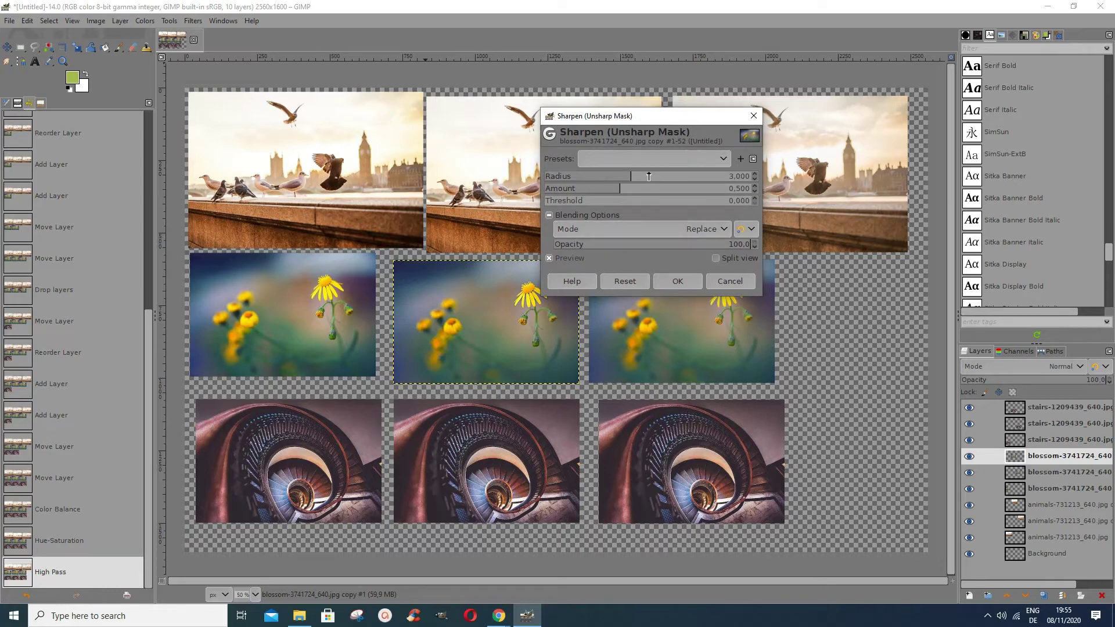
- Set the sharpening radius to 3.497, amount to 0.412 and threshold to 0.298, trying stronger radius and amount values and keeping the middle blossom photo uncovered
drag(630, 176, 732, 178)
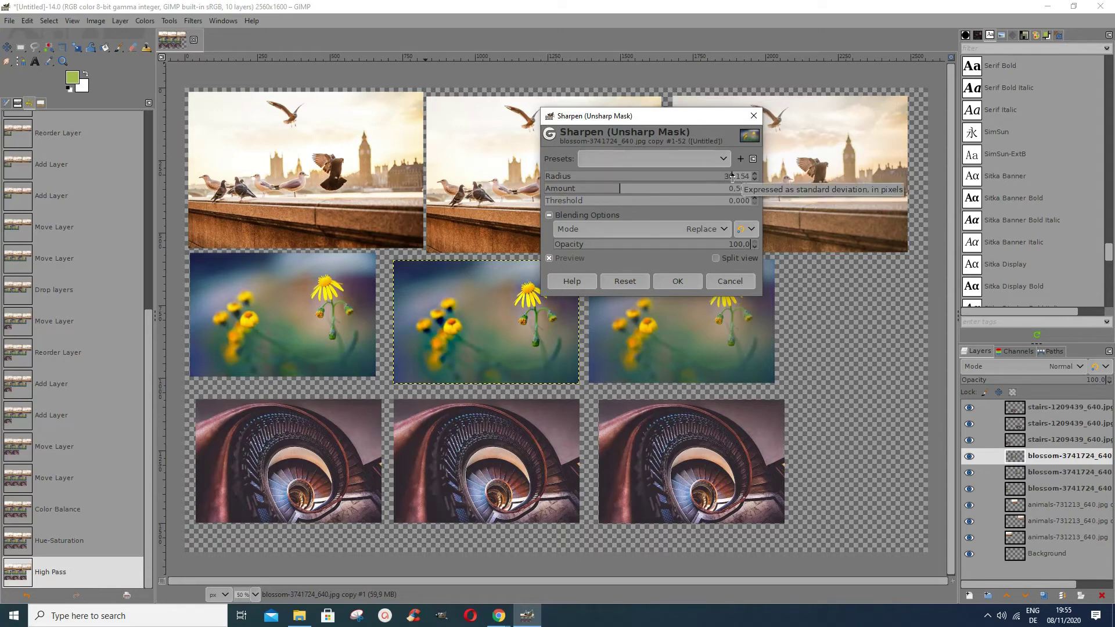
drag(731, 177, 636, 186)
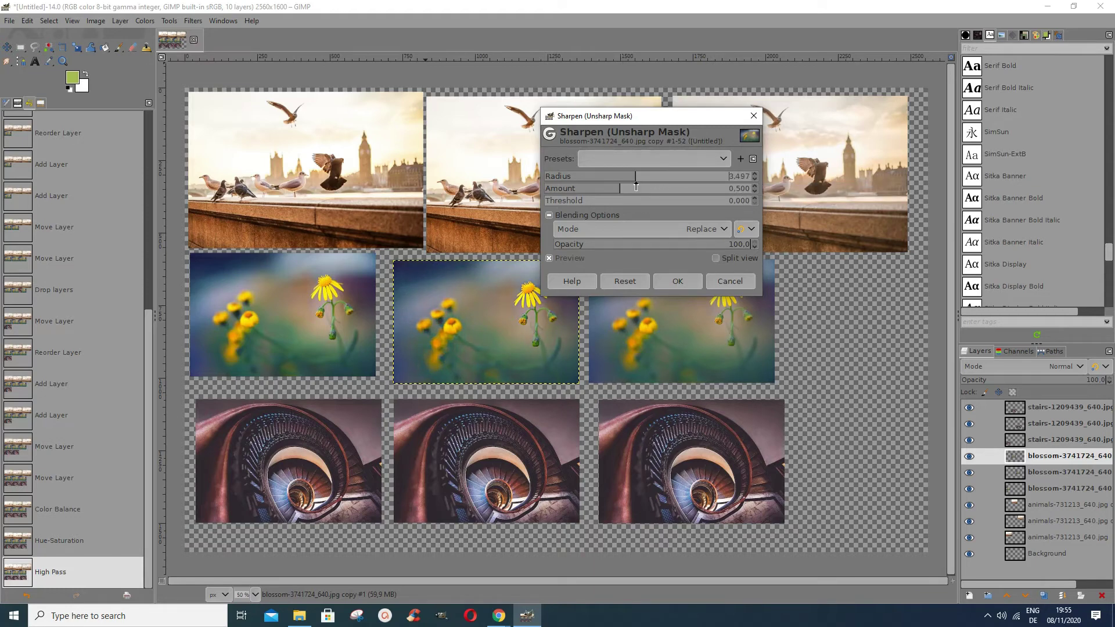
click(626, 189)
drag(625, 190, 657, 190)
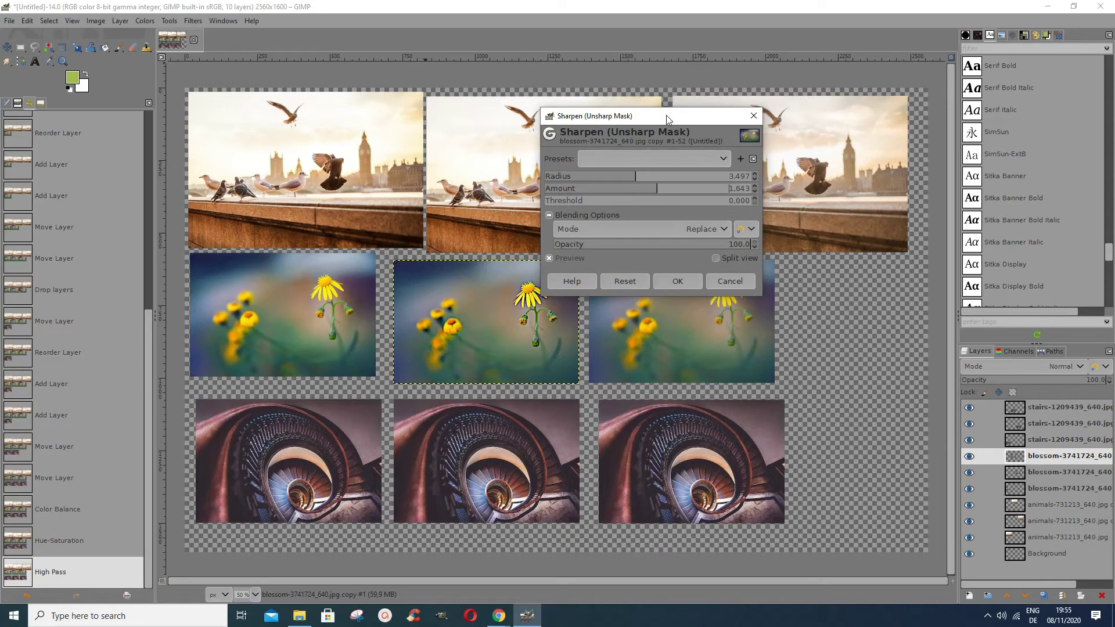
drag(671, 116, 733, 120)
drag(710, 193, 675, 195)
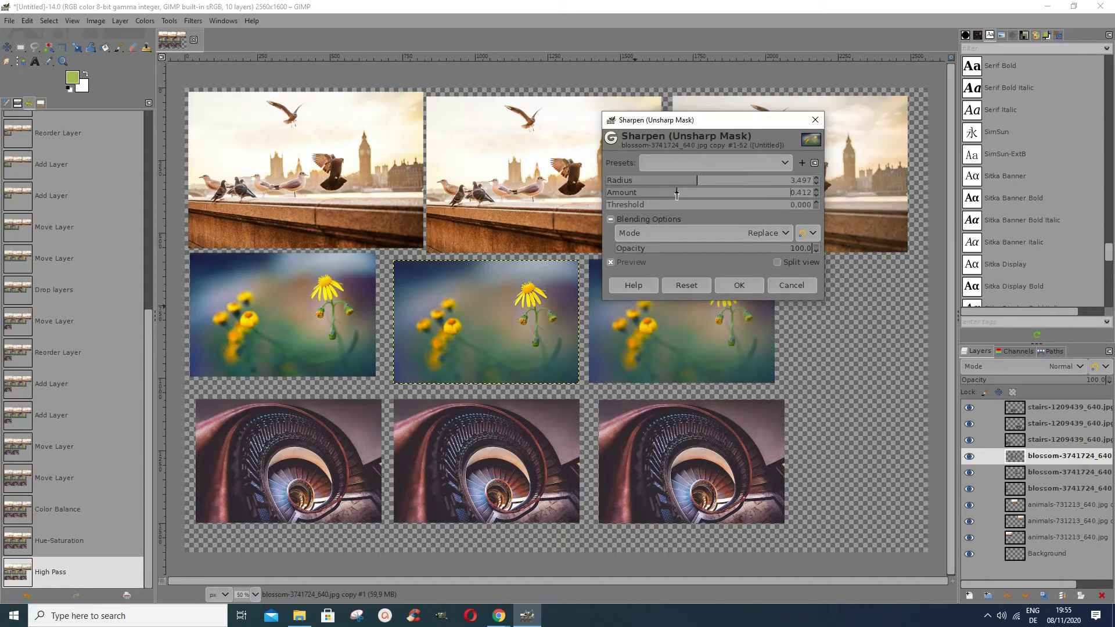
drag(619, 205, 668, 220)
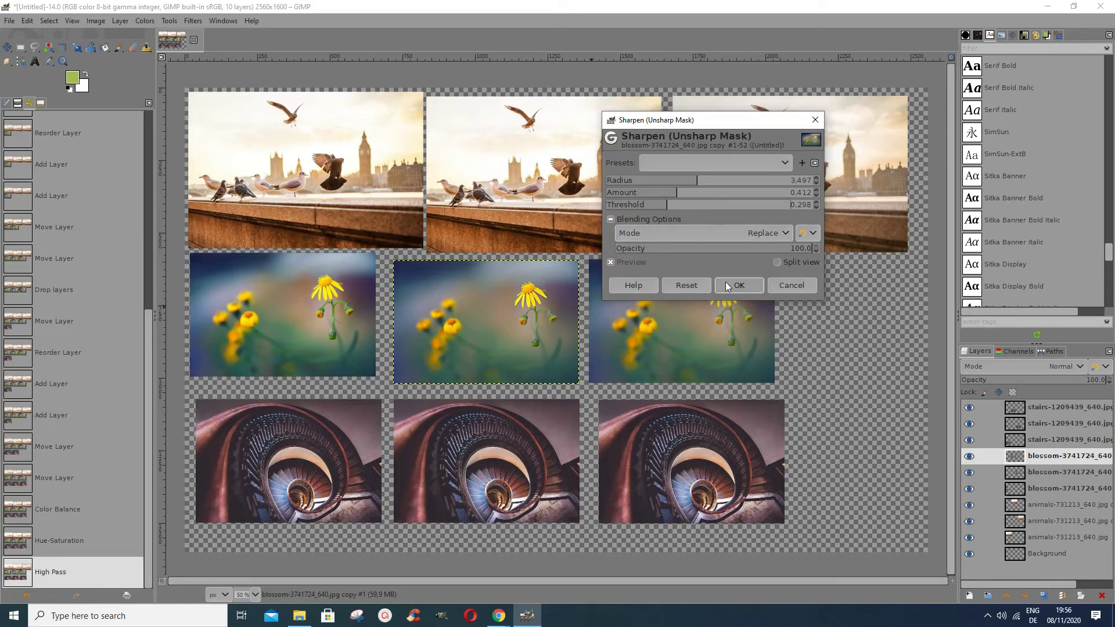
- Try the Hard light blending mode on the sharpening of the middle blossom photo, and change the mode to Normal
click(785, 233)
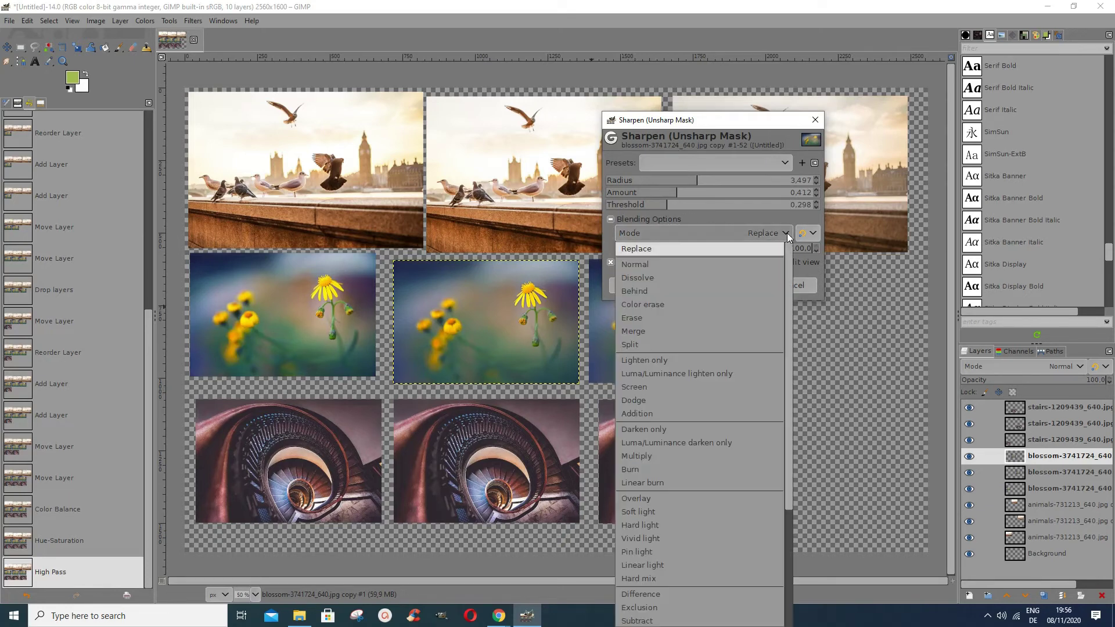
click(639, 525)
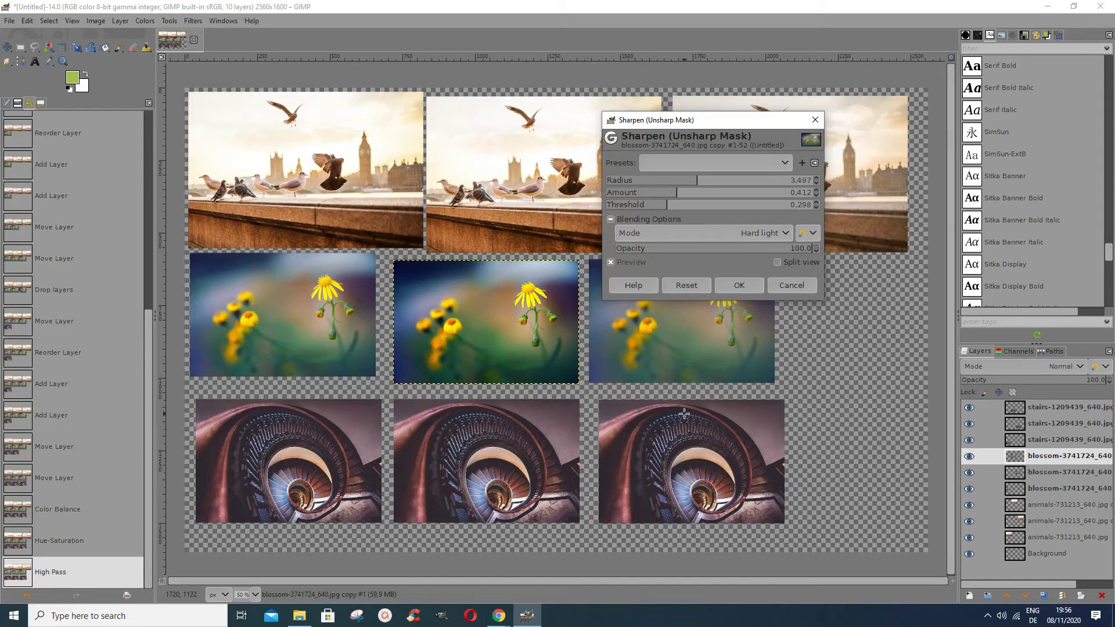
click(789, 237)
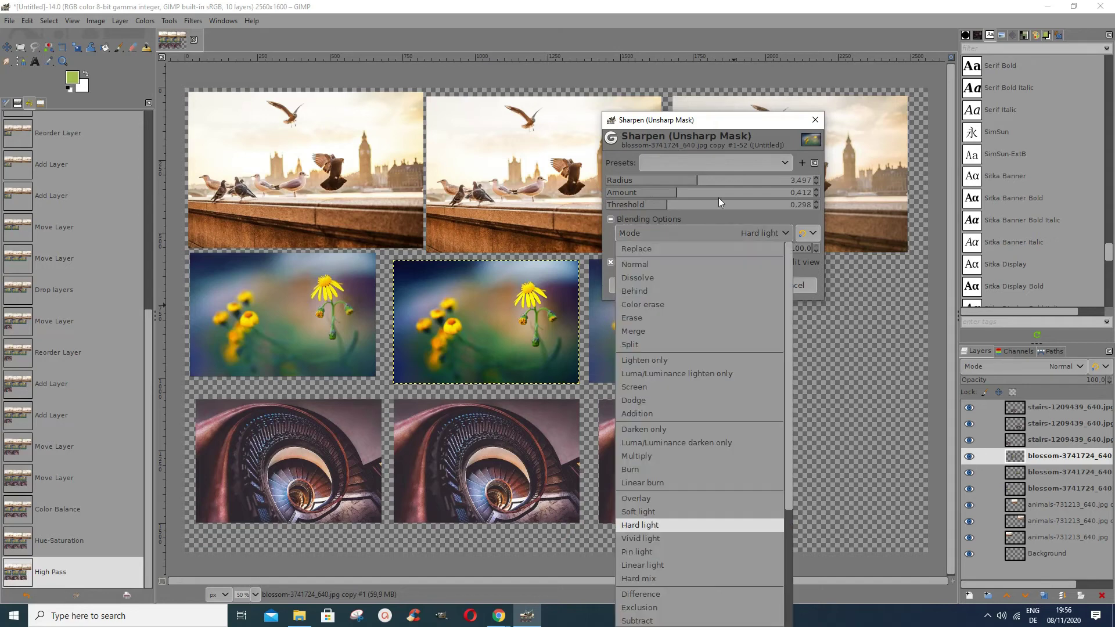
click(639, 265)
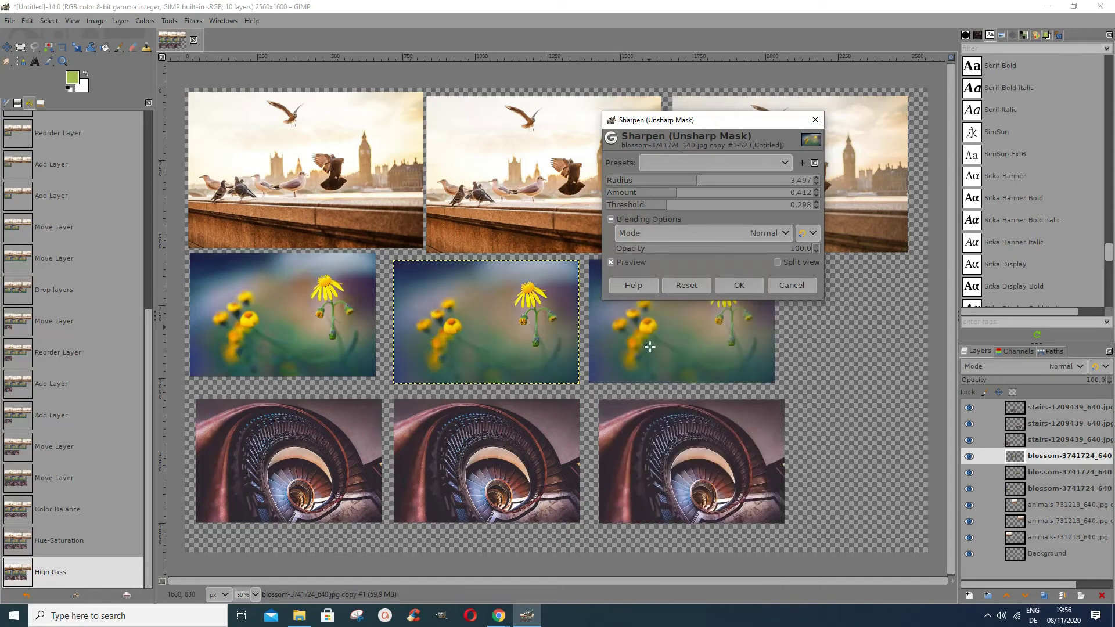
- Try the Hard light blending mode again on the middle blossom photo's sharpening, then apply the filter in Soft light mode
click(778, 233)
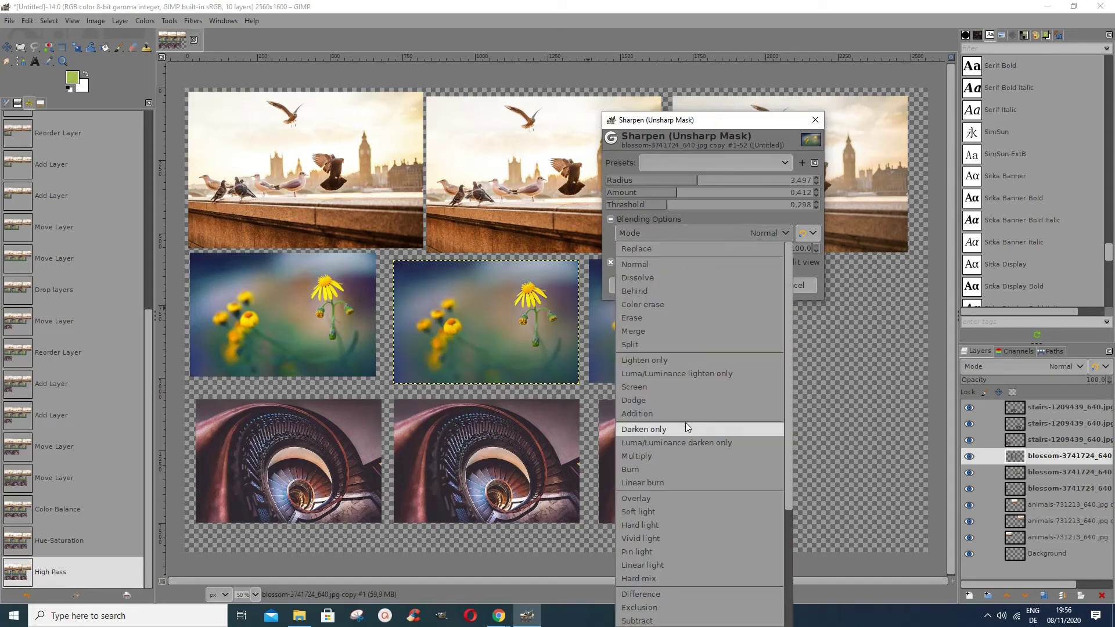
click(637, 526)
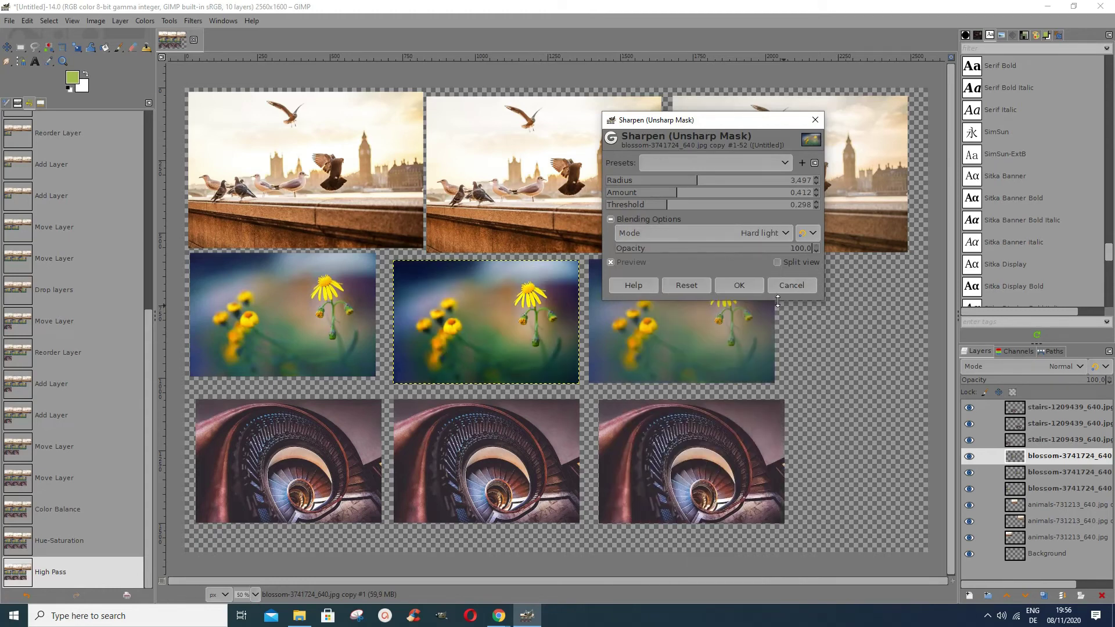
click(778, 234)
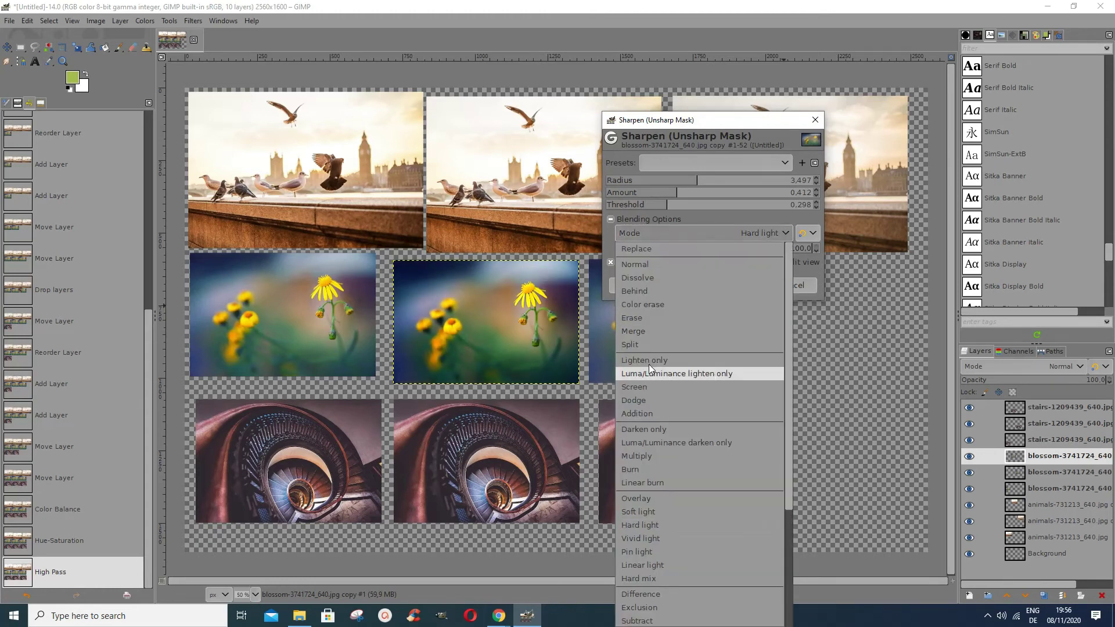
click(633, 513)
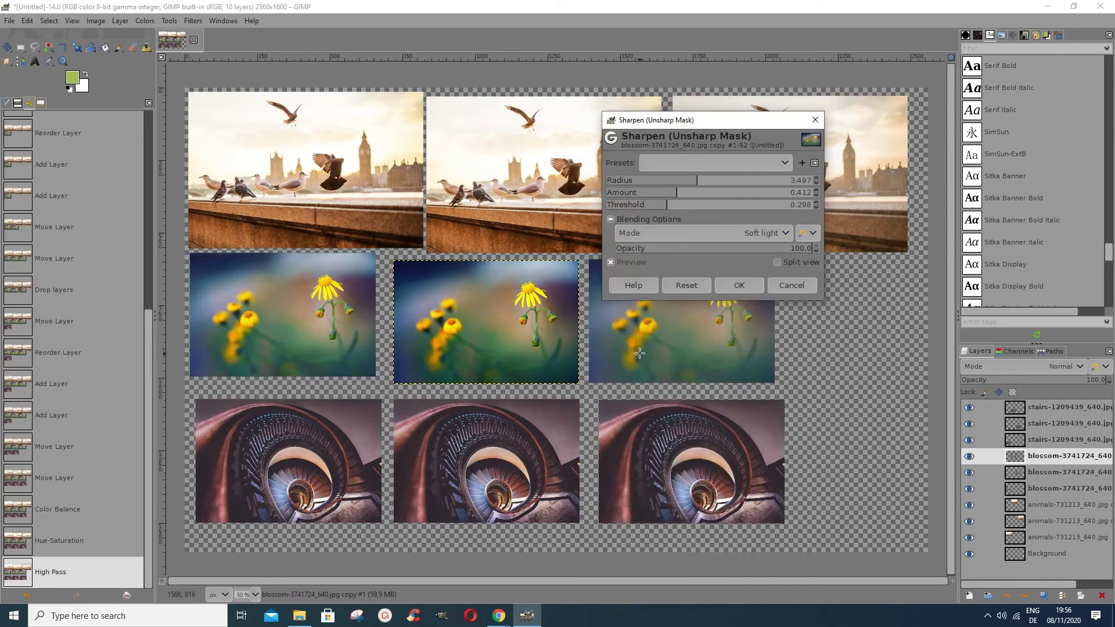
click(753, 290)
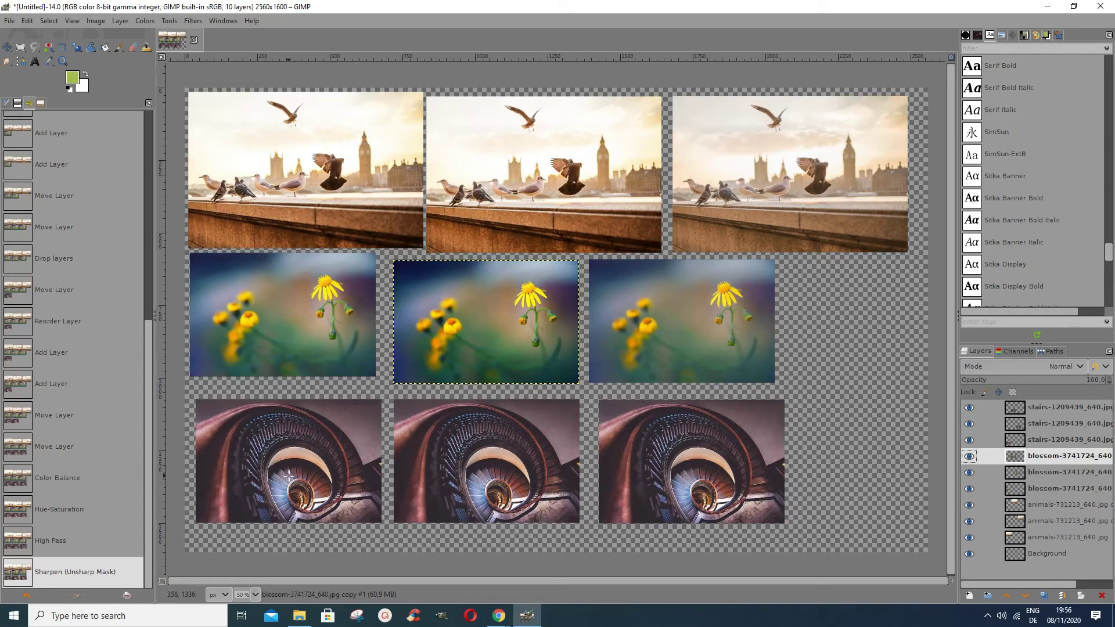
- Open Brightness-Contrast for the stairs-1209439_640.jpg layer and move the dialog up over the middle bird photo
click(1023, 440)
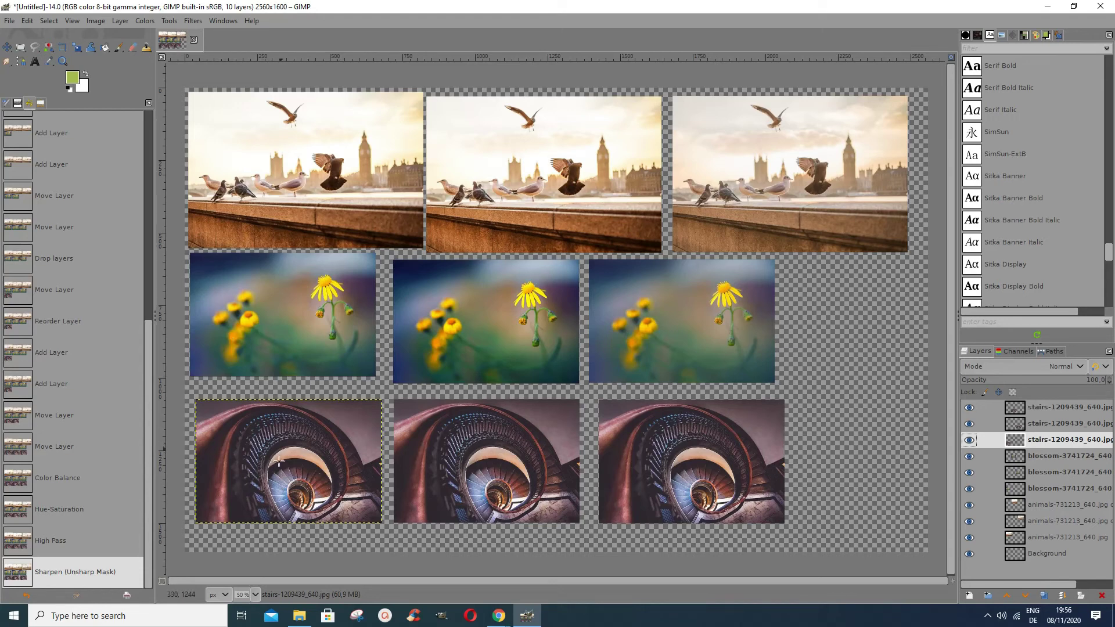
click(153, 22)
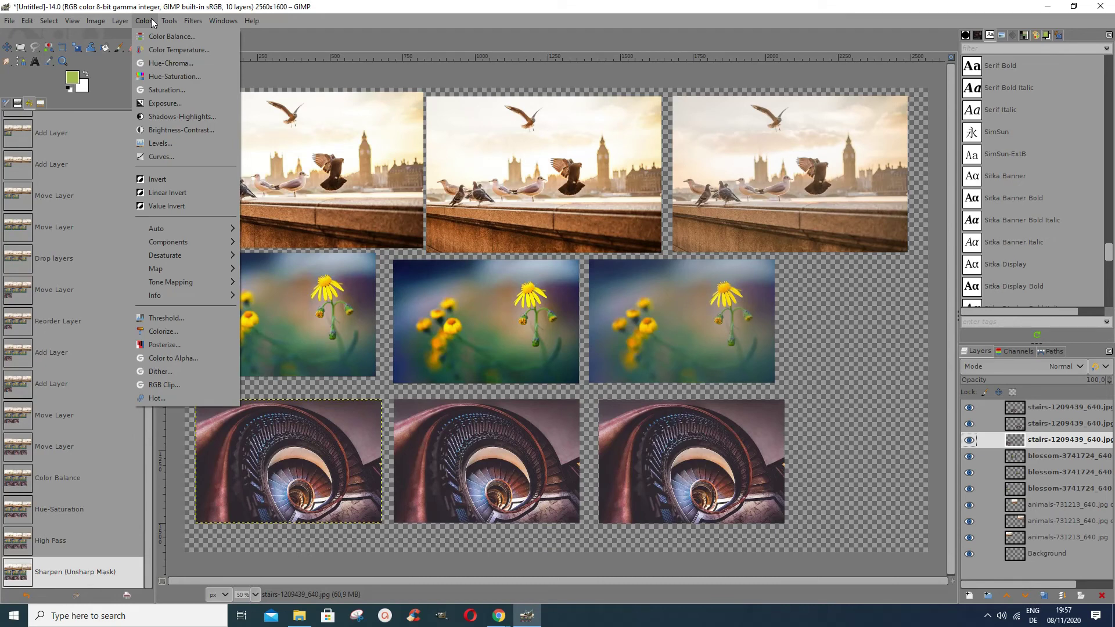
click(155, 130)
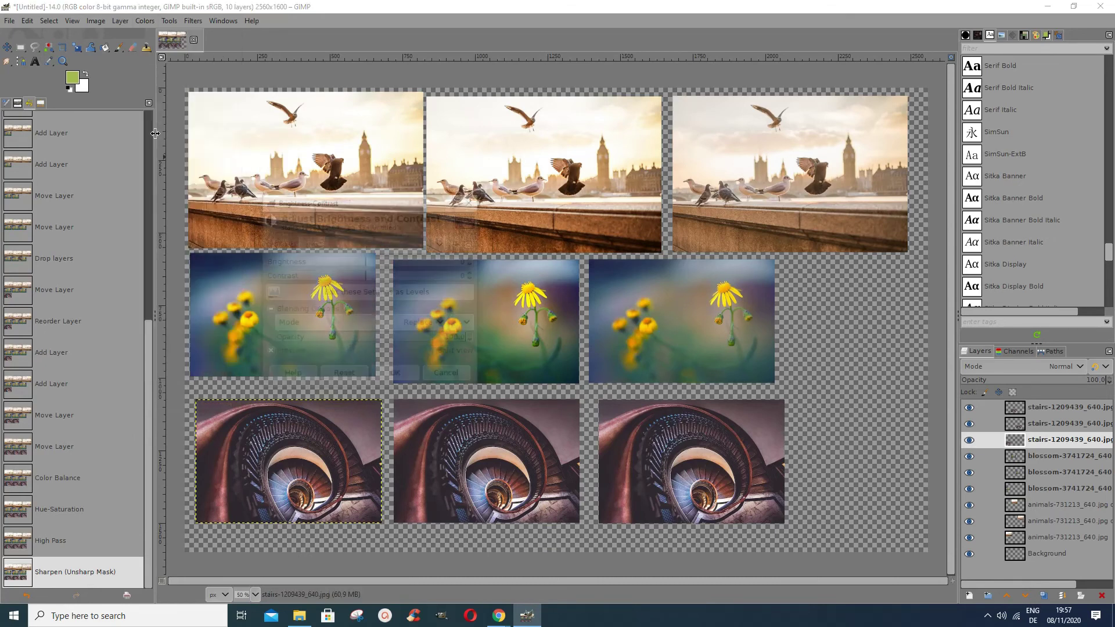
drag(366, 203, 503, 147)
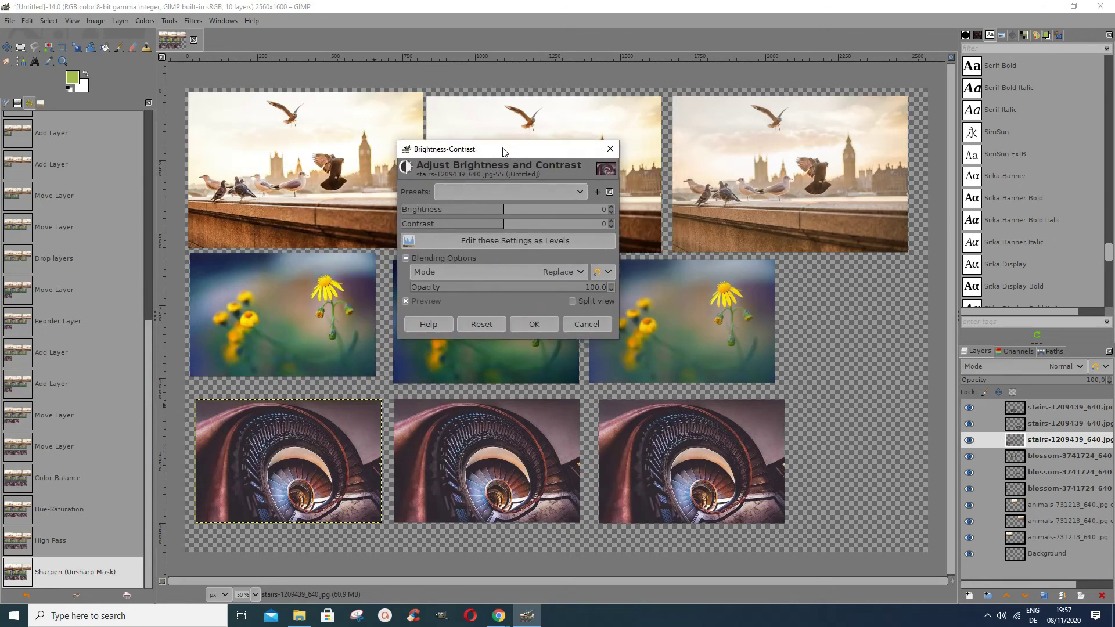
- Set the first staircase photo's brightness to 6 and contrast to 23, trying an extreme contrast value along the way
click(522, 224)
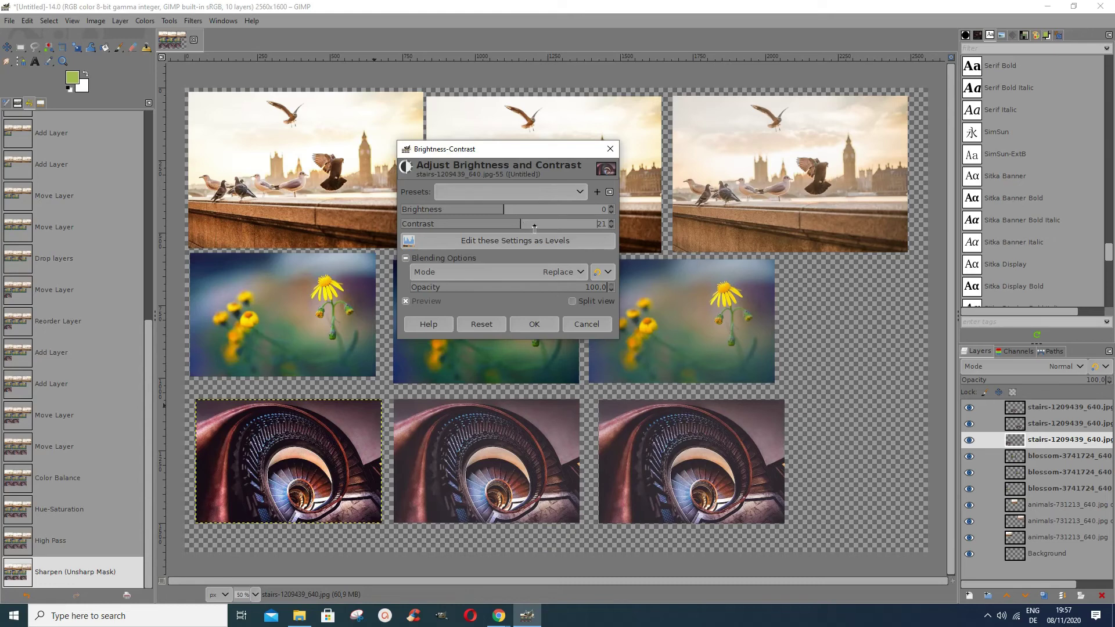
drag(526, 226, 595, 224)
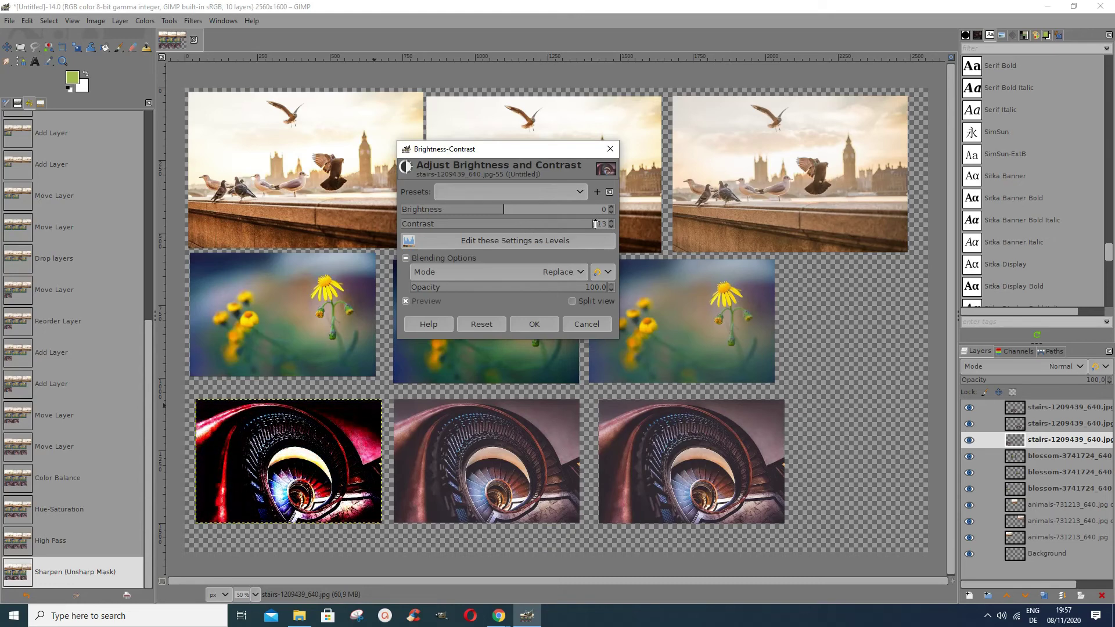
click(512, 222)
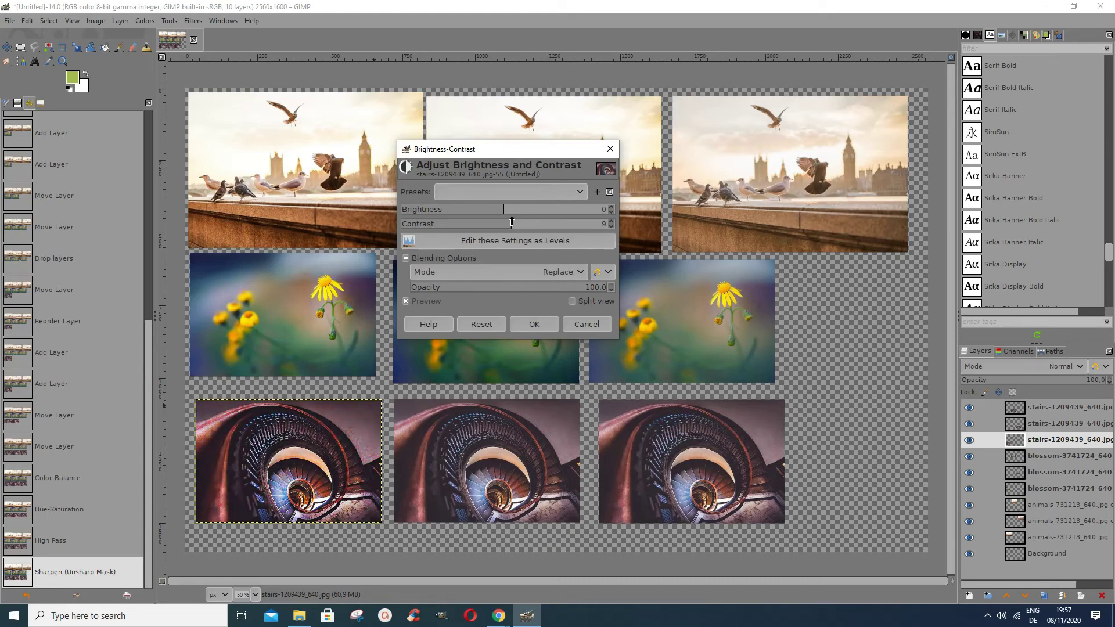
mouse_move(512, 222)
mouse_down()
mouse_move(524, 224)
mouse_move(440, 224)
mouse_move(522, 229)
mouse_move(505, 210)
mouse_move(566, 215)
mouse_move(508, 212)
mouse_up()
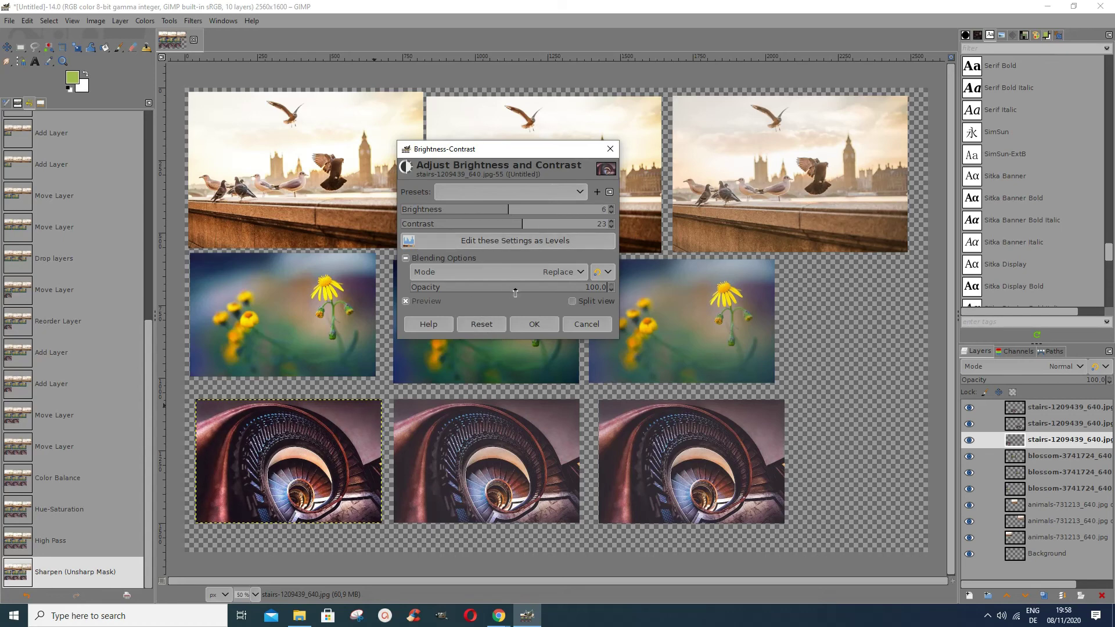
- Try the Soft light blending mode on the brightness-contrast adjustment, and apply it to the first staircase photo in Normal mode
click(576, 273)
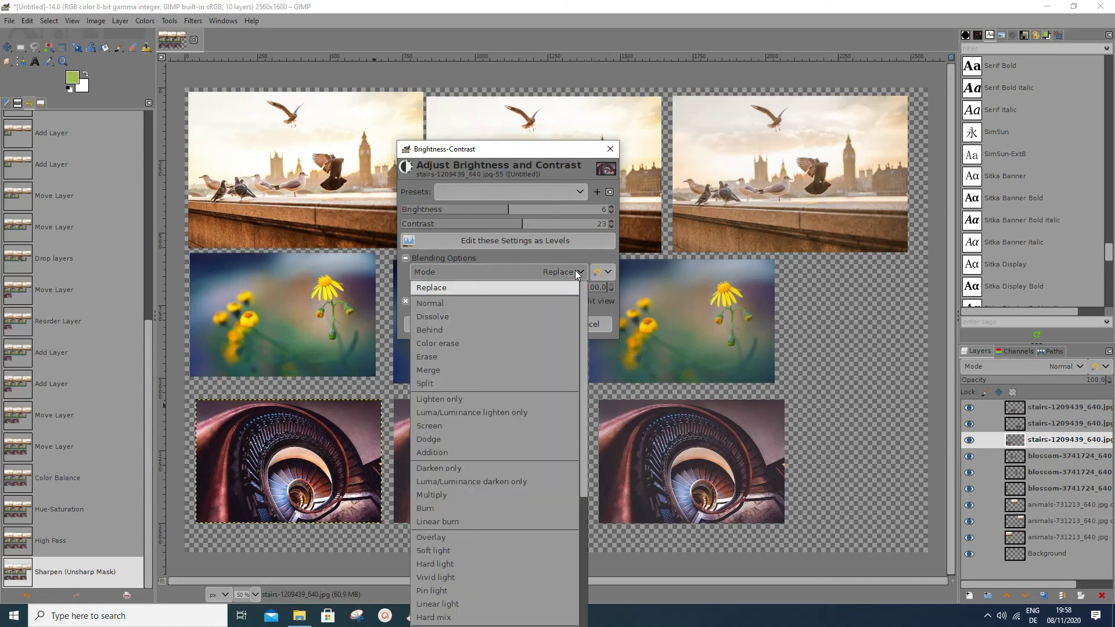
click(435, 550)
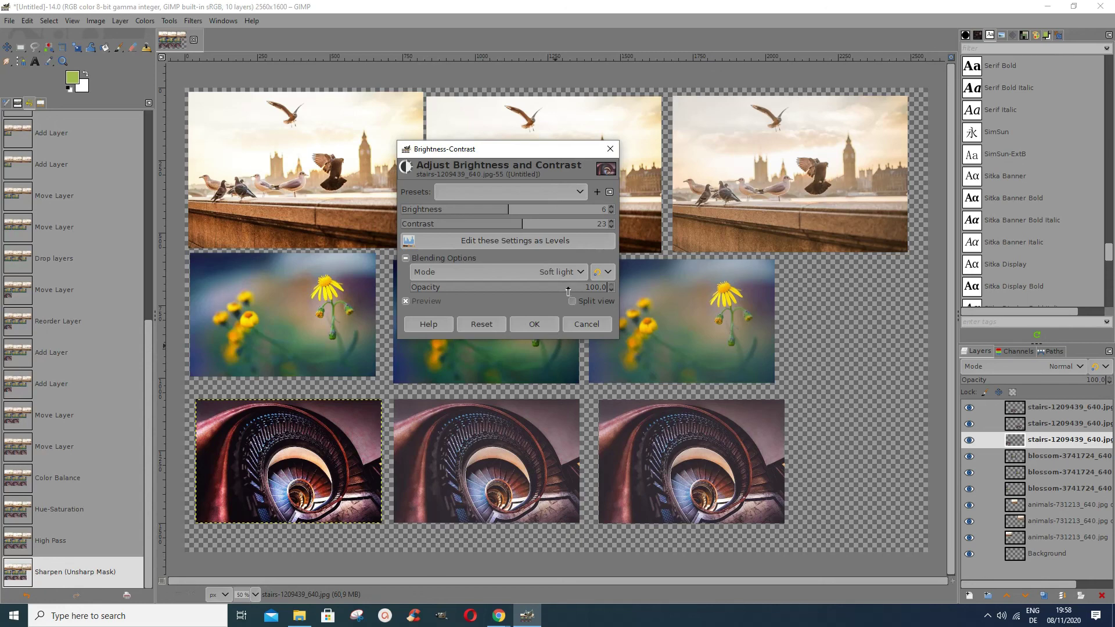
click(578, 272)
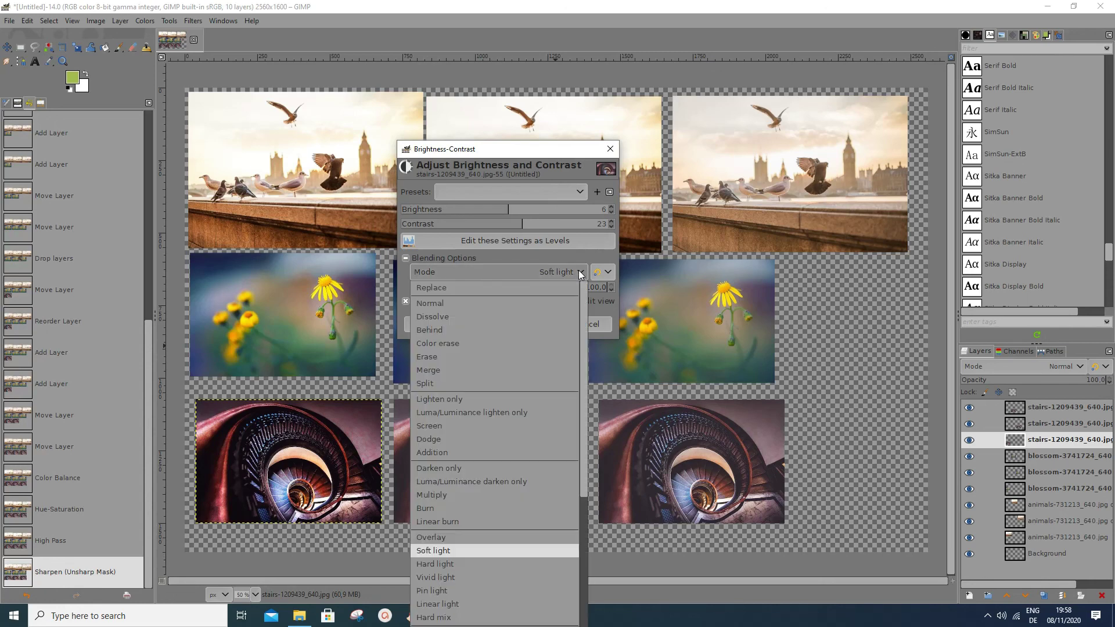
click(436, 304)
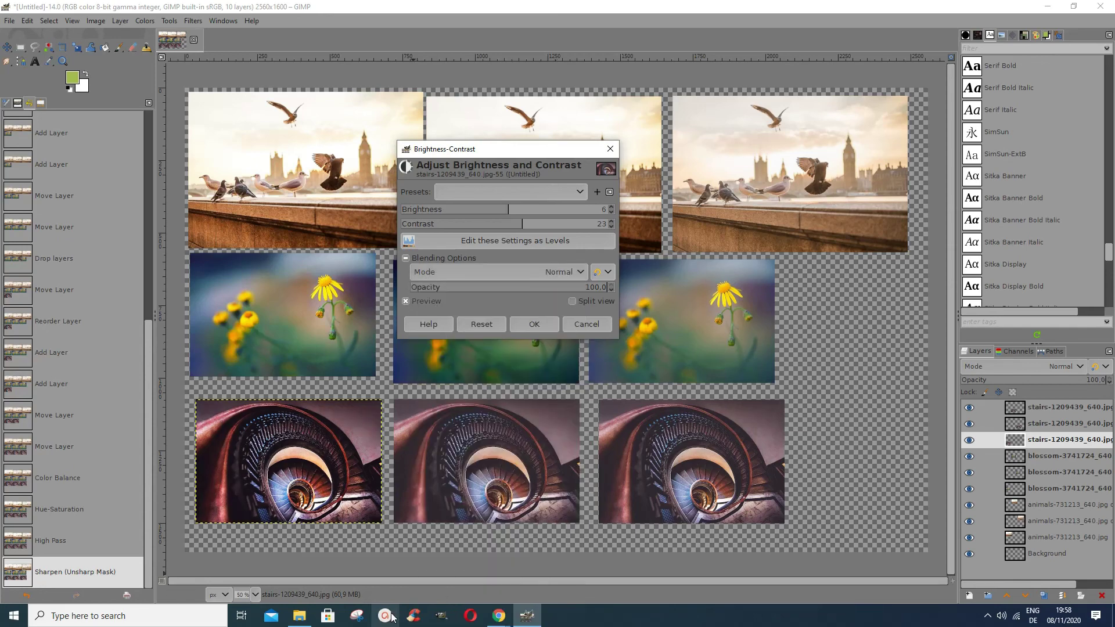
click(535, 324)
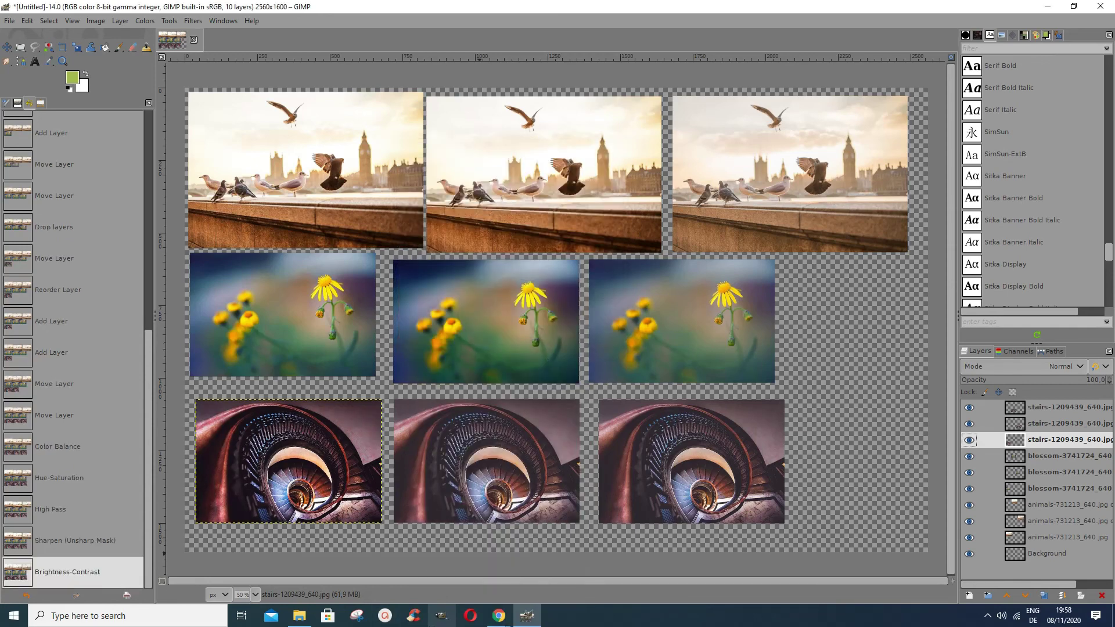